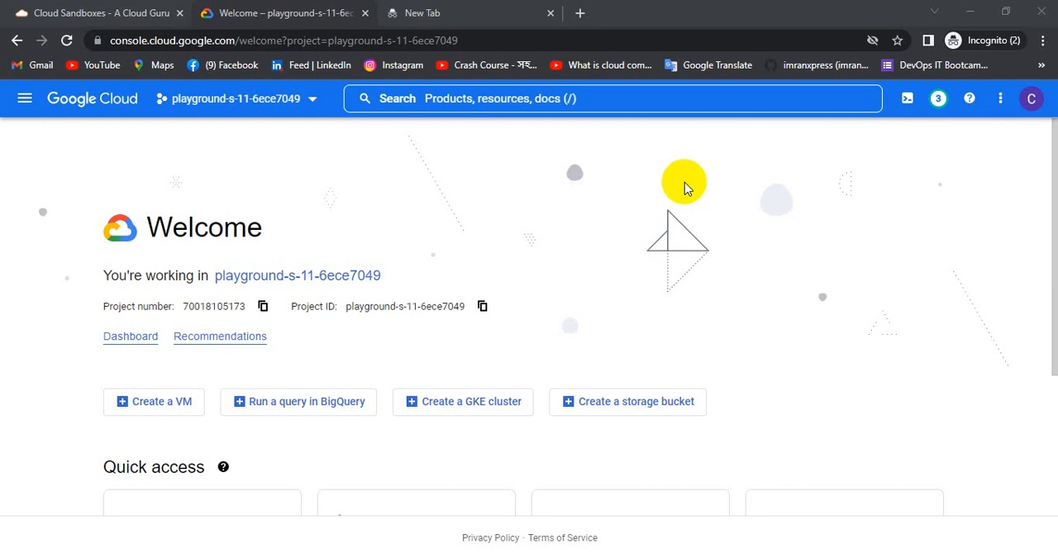
# Go to the project's VPC networks and start creating a new VPC network.
pyautogui.click(26, 99)
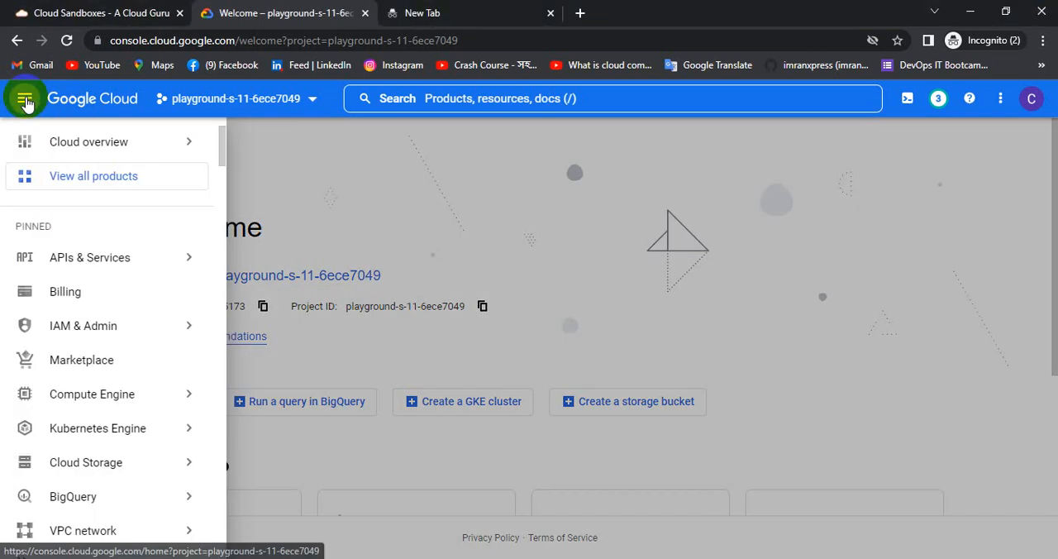
pyautogui.moveTo(83, 400)
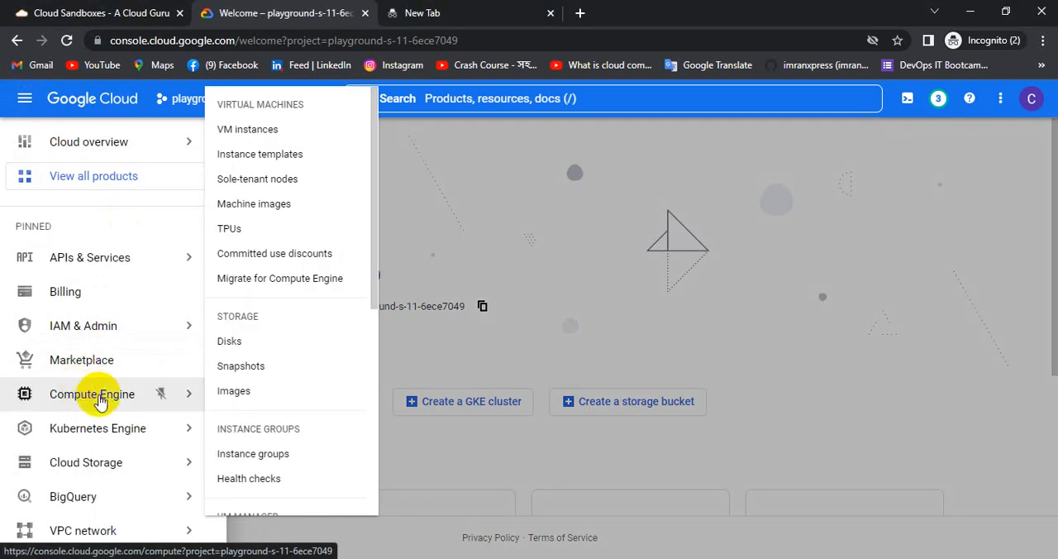
pyautogui.moveTo(81, 424)
pyautogui.scroll(-3, 80, 422)
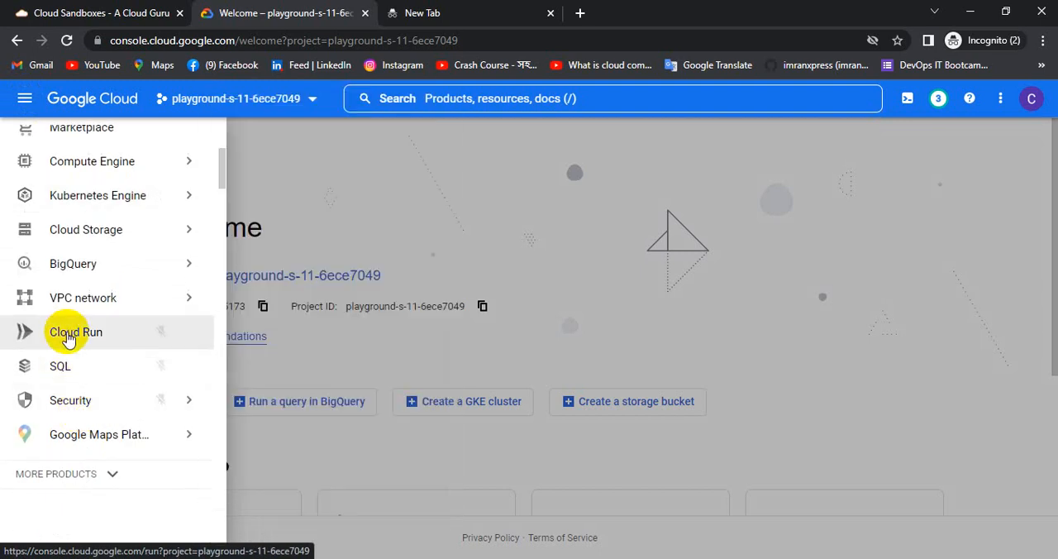
pyautogui.click(71, 302)
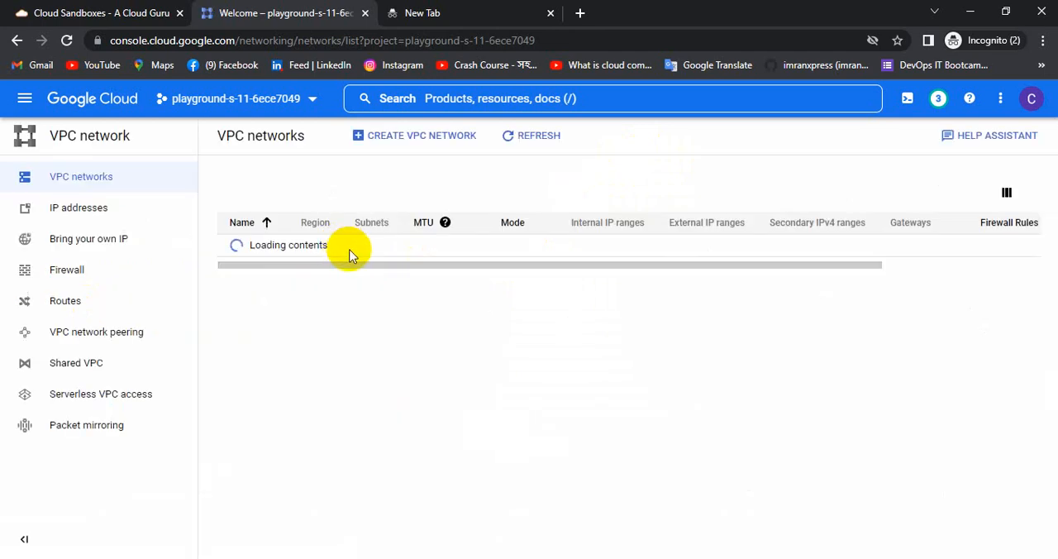
pyautogui.click(420, 137)
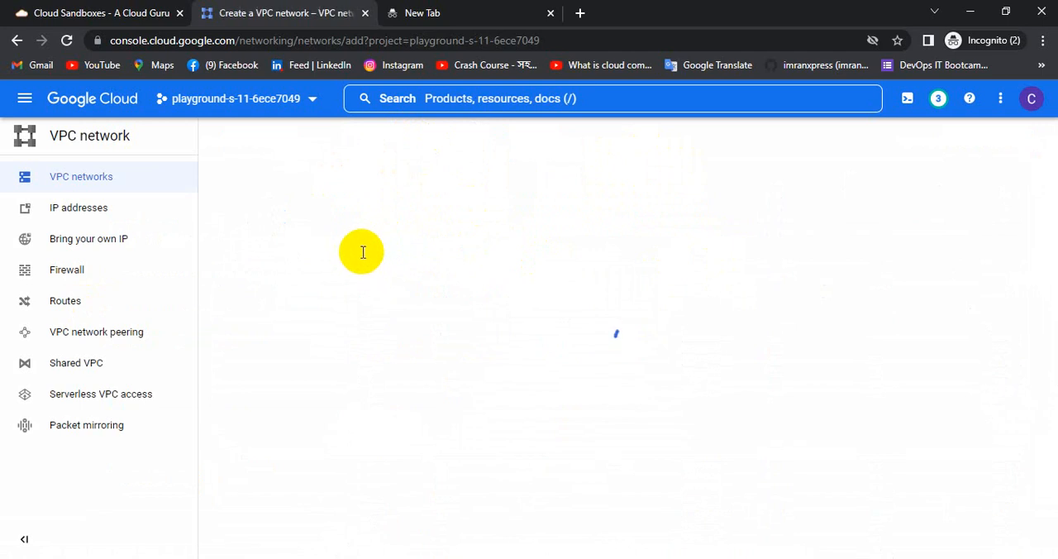
# Name the new VPC network silentsolution-vpc-02 and copy that name for reuse.
pyautogui.click(288, 192)
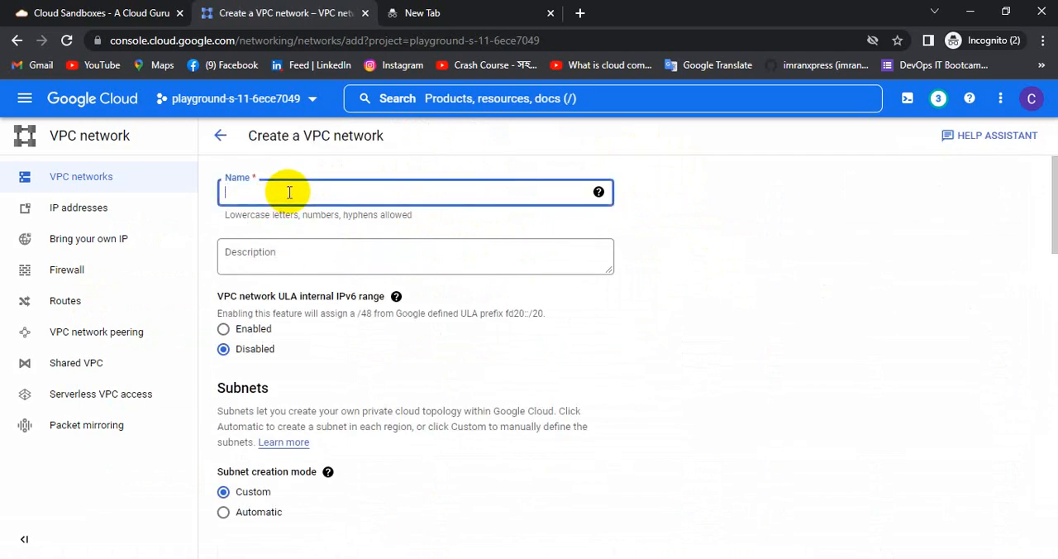
pyautogui.write('silentsol')
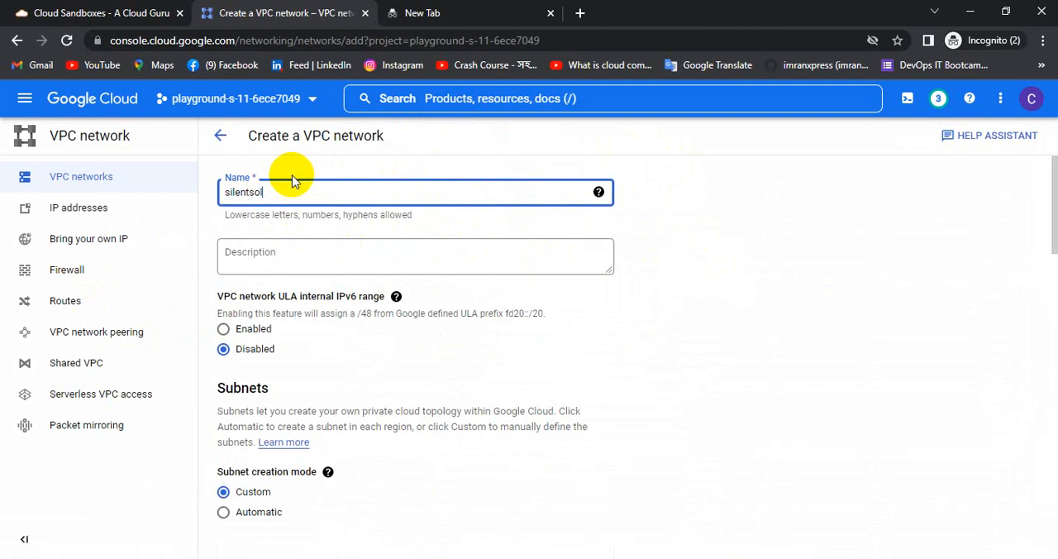
pyautogui.write('ution-vpc')
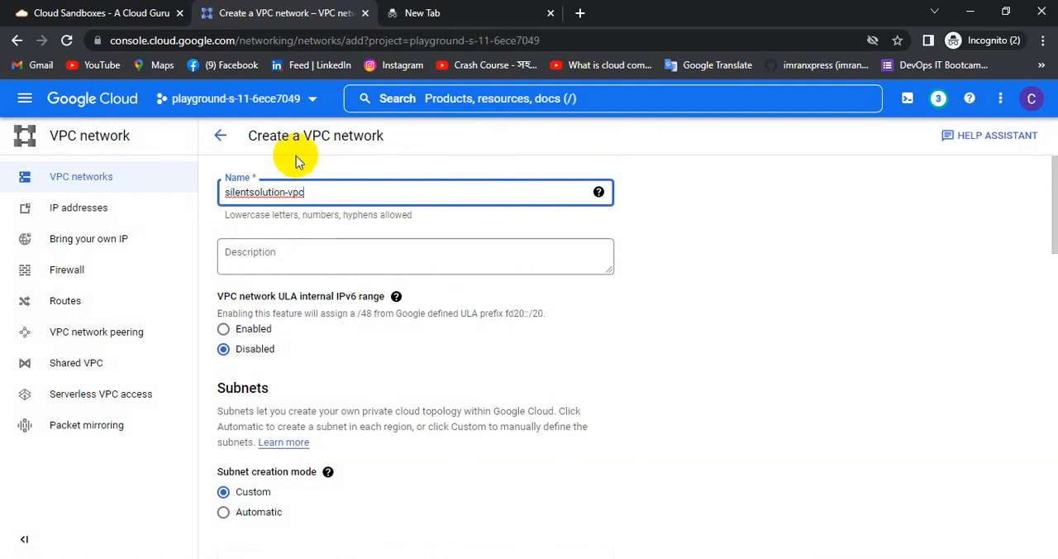
pyautogui.write('-01')
pyautogui.press('BackSpace')
pyautogui.write('2')
pyautogui.moveTo(323, 189); pyautogui.dragTo(219, 183)
pyautogui.hotkey('ctrl', 'c')
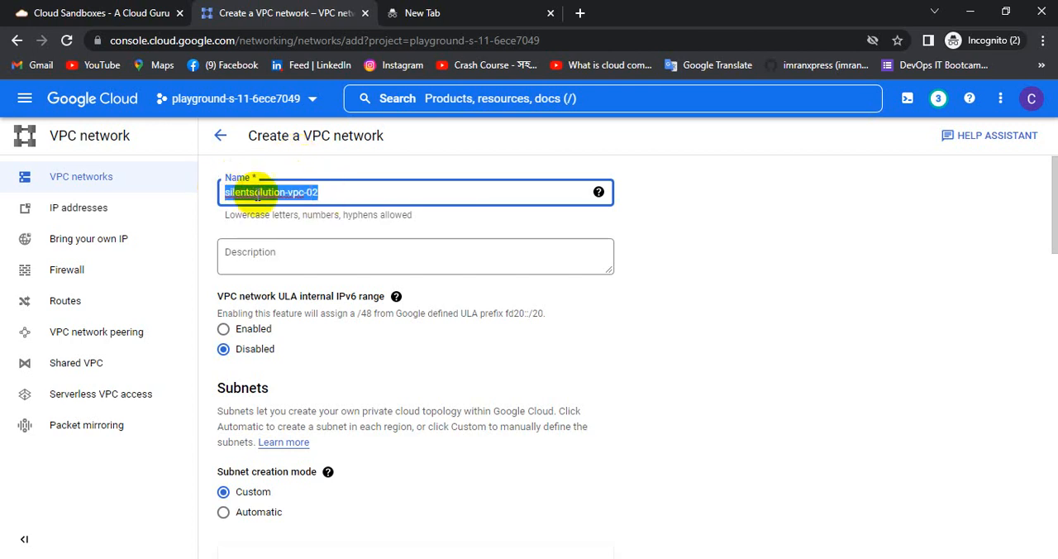
pyautogui.click(525, 296)
# Set the new subnet's region to us-east1 and paste silentsolution-vpc-02 as its name.
pyautogui.scroll(-4, 525, 296)
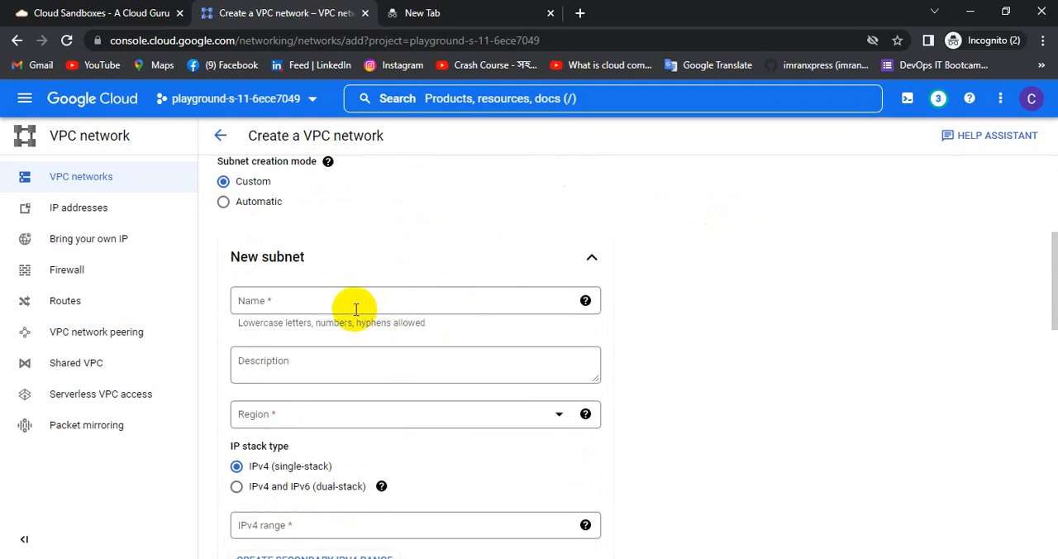
pyautogui.click(352, 306)
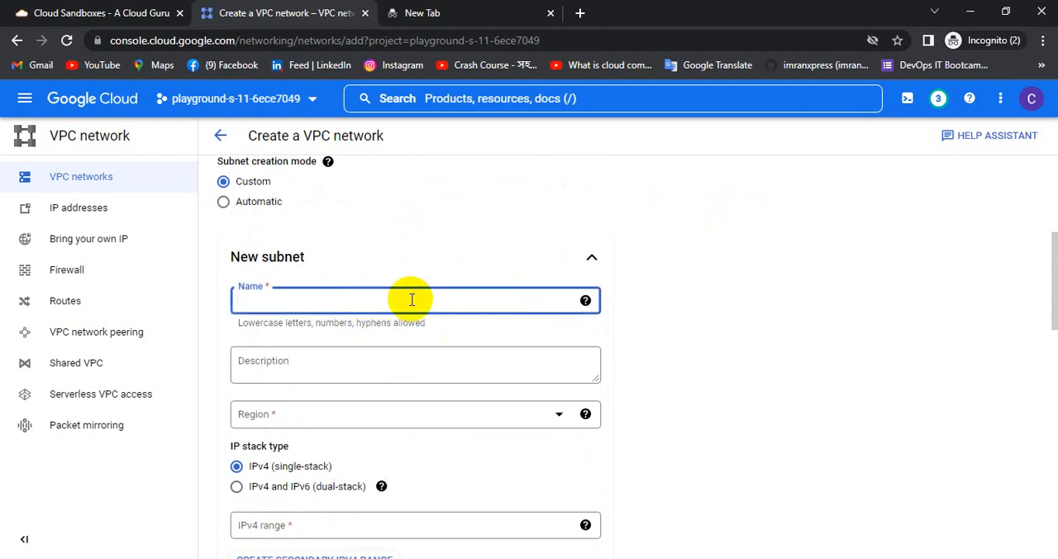
pyautogui.scroll(-1, 411, 299)
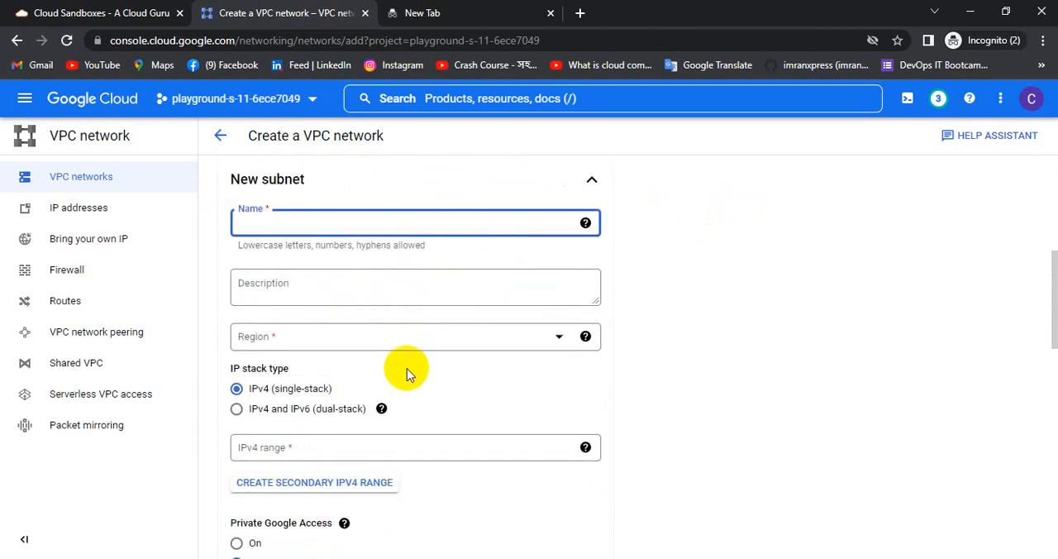
pyautogui.click(555, 337)
pyautogui.scroll(-3, 407, 388)
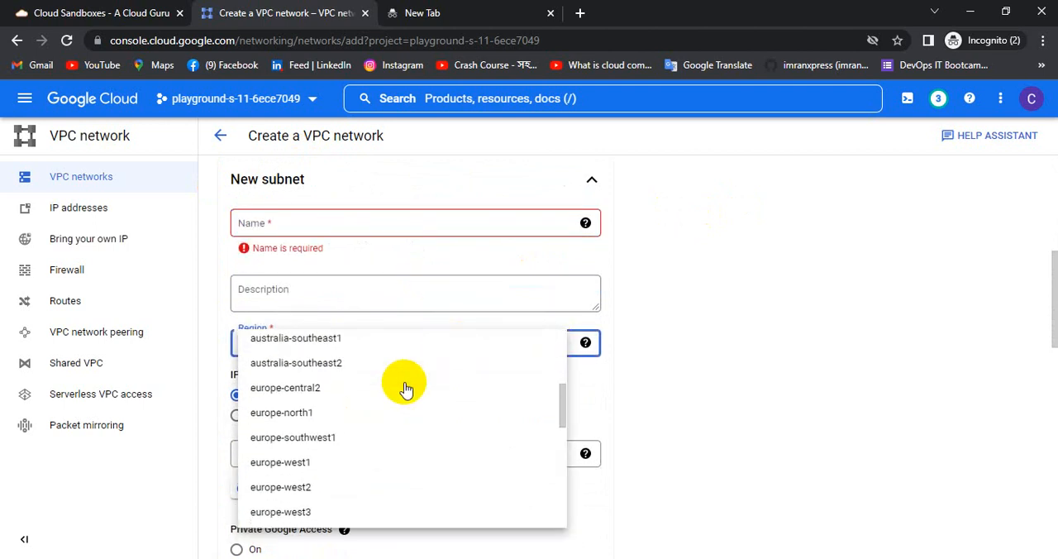
pyautogui.scroll(-2, 396, 392)
pyautogui.scroll(-5, 392, 396)
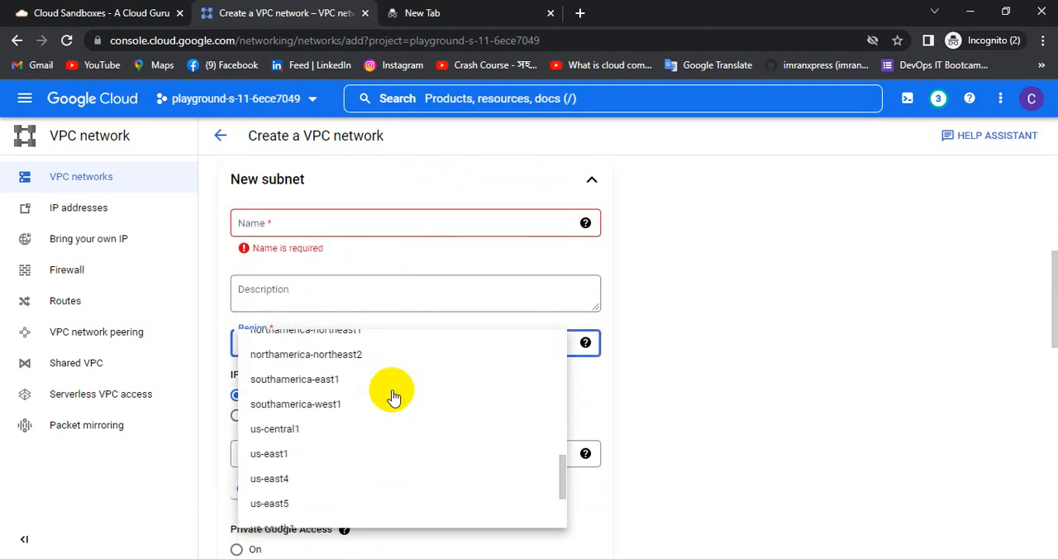
pyautogui.click(281, 455)
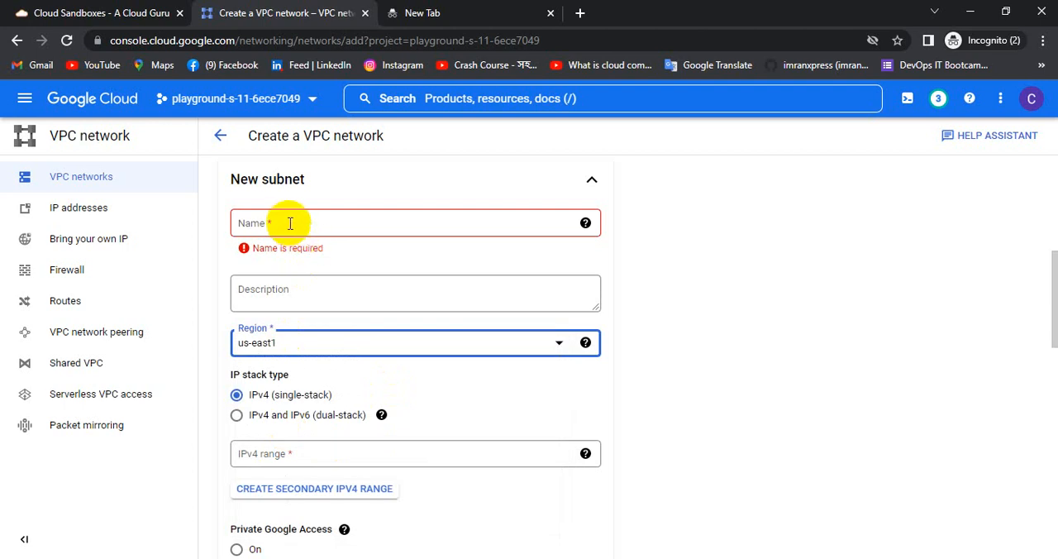
pyautogui.click(277, 222)
pyautogui.hotkey('ctrl', 'v')
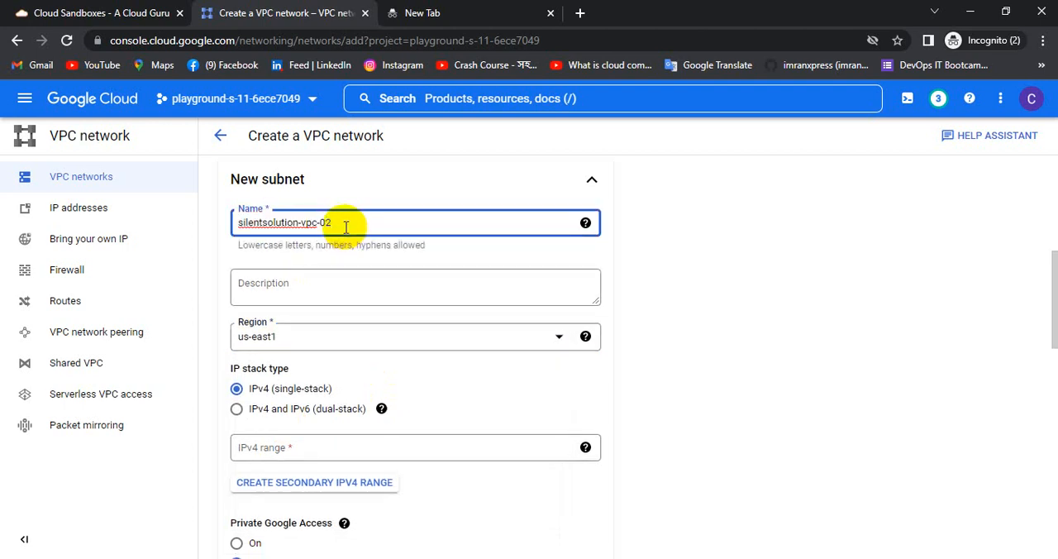
pyautogui.click(748, 248)
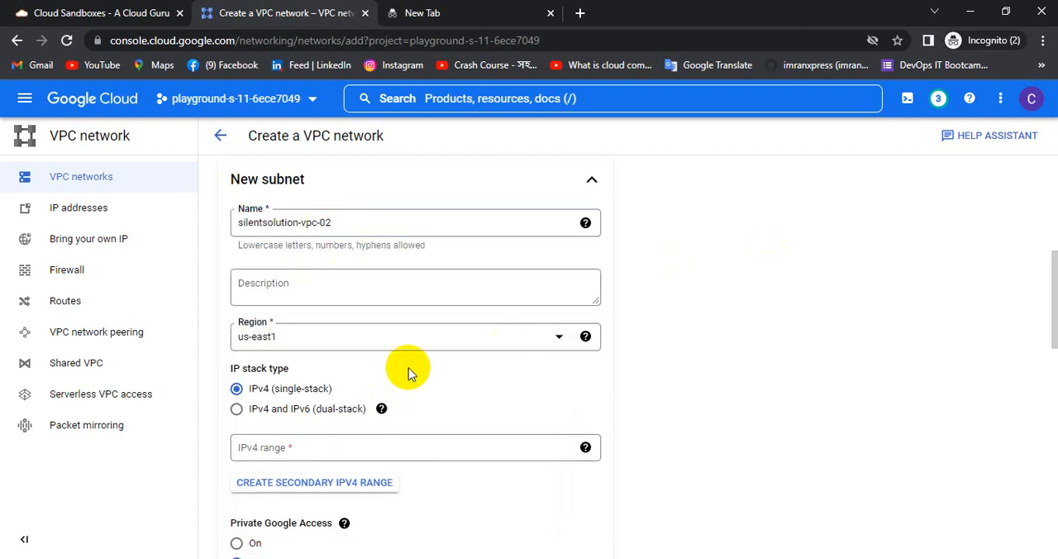
# Set the subnet's IPv4 range to 10.10.0.0/20 and create the VPC network.
pyautogui.scroll(-2, 408, 371)
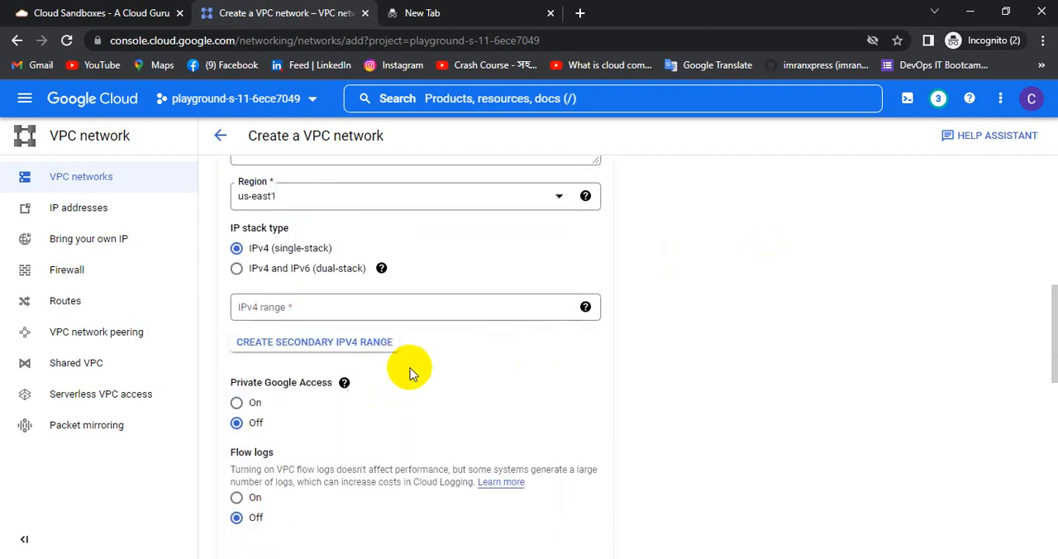
pyautogui.click(331, 298)
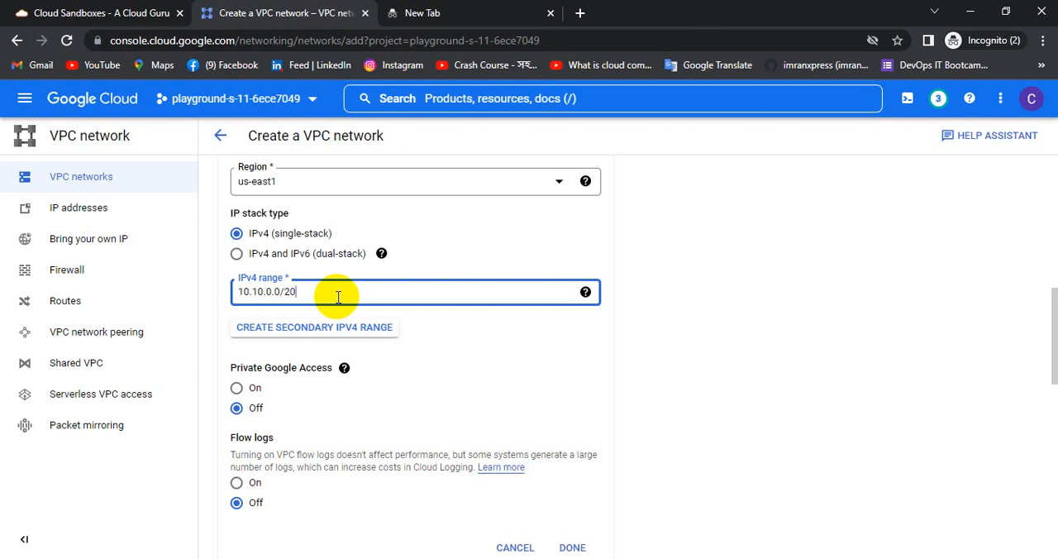
pyautogui.click(619, 347)
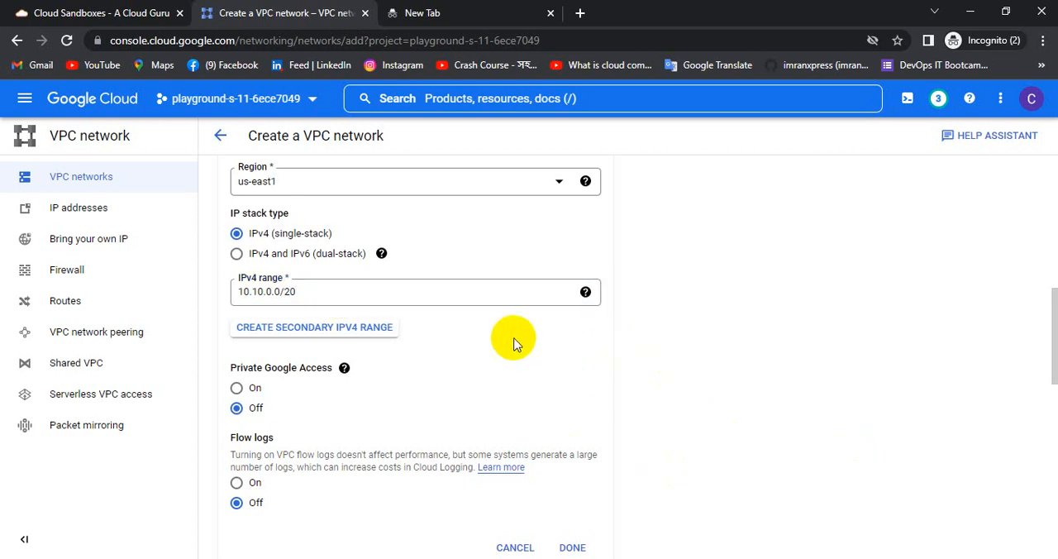
pyautogui.scroll(-10, 512, 343)
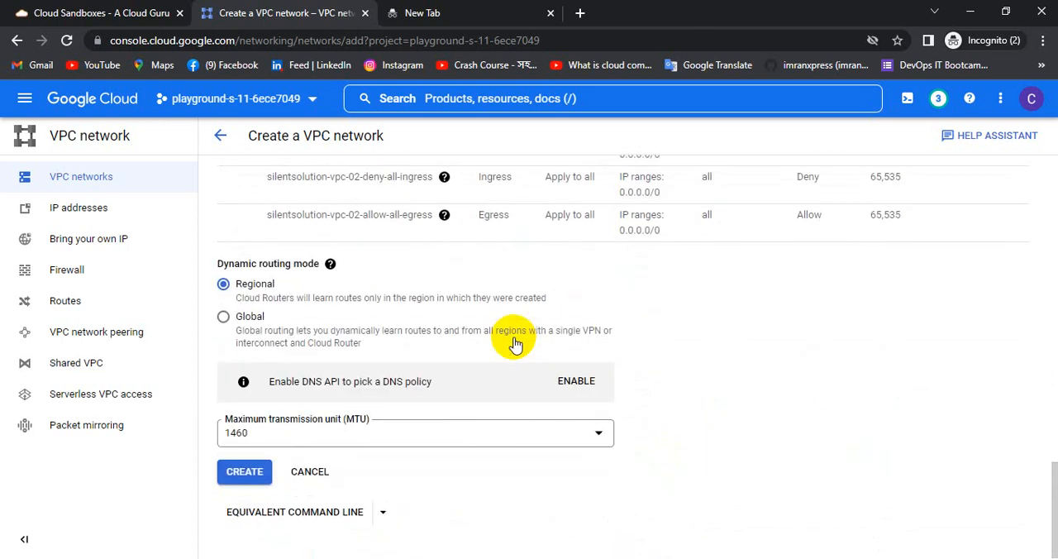
pyautogui.click(244, 472)
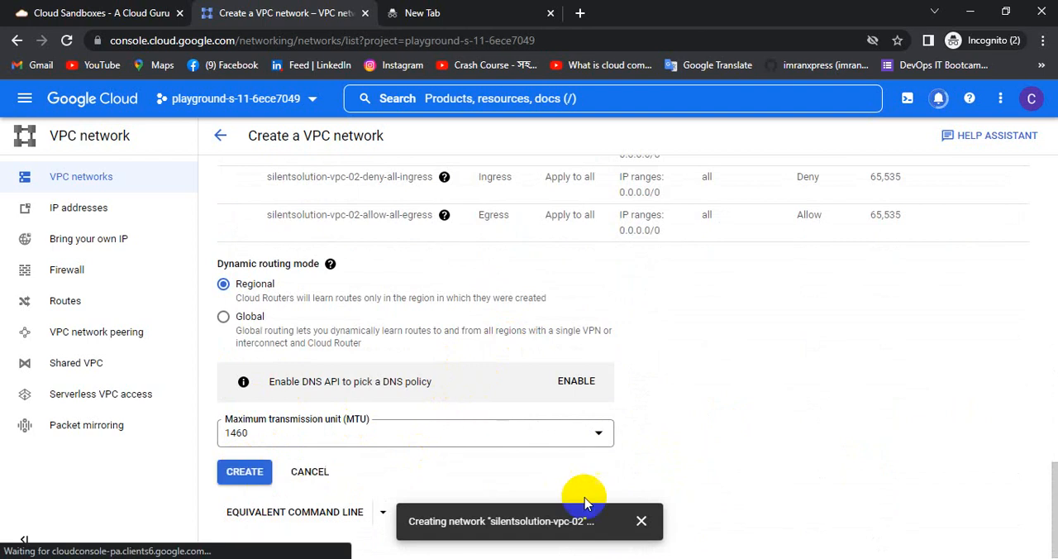
# Go to the list of Compute Engine VM instances.
pyautogui.click(25, 98)
pyautogui.moveTo(87, 401)
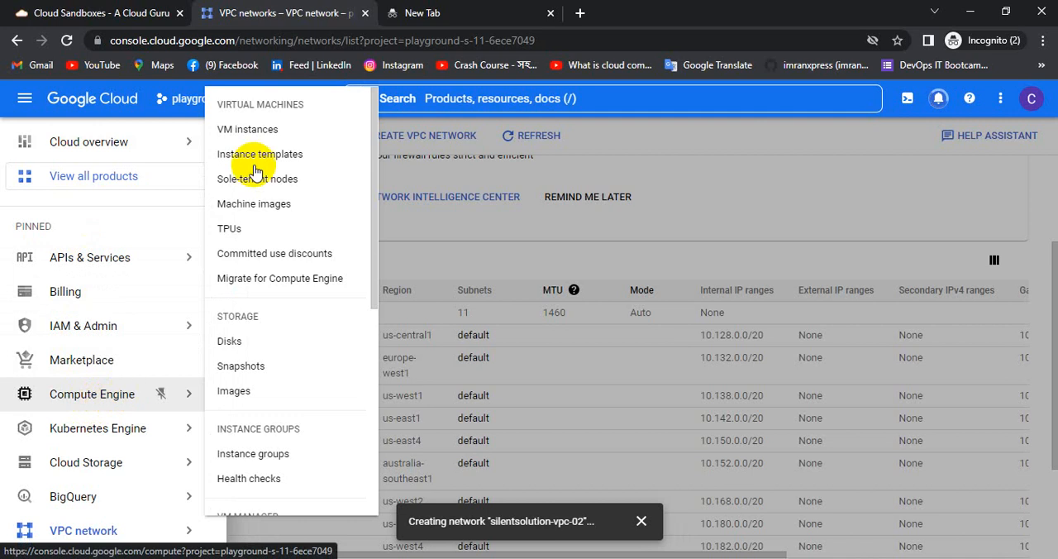
pyautogui.click(257, 132)
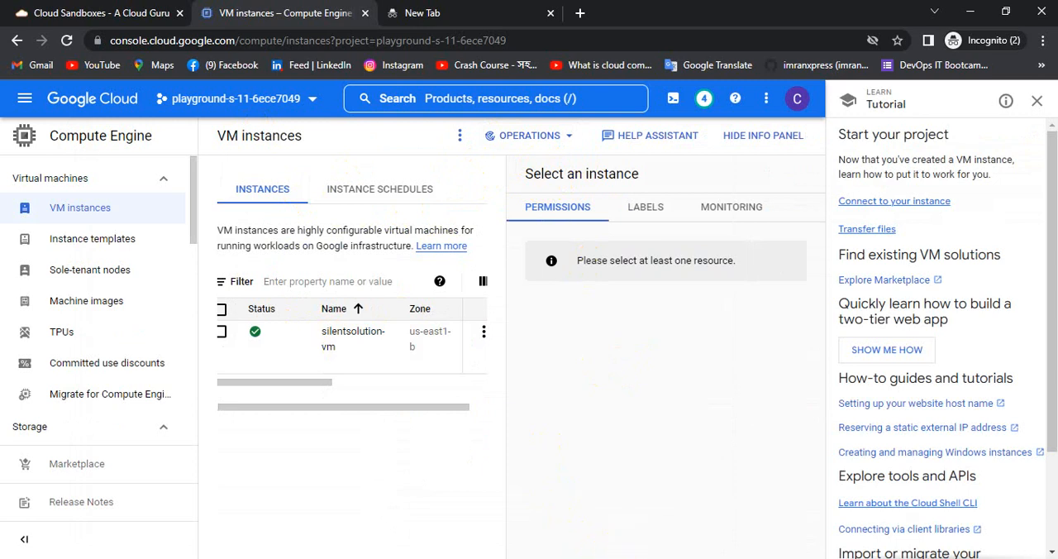
pyautogui.moveTo(623, 550)
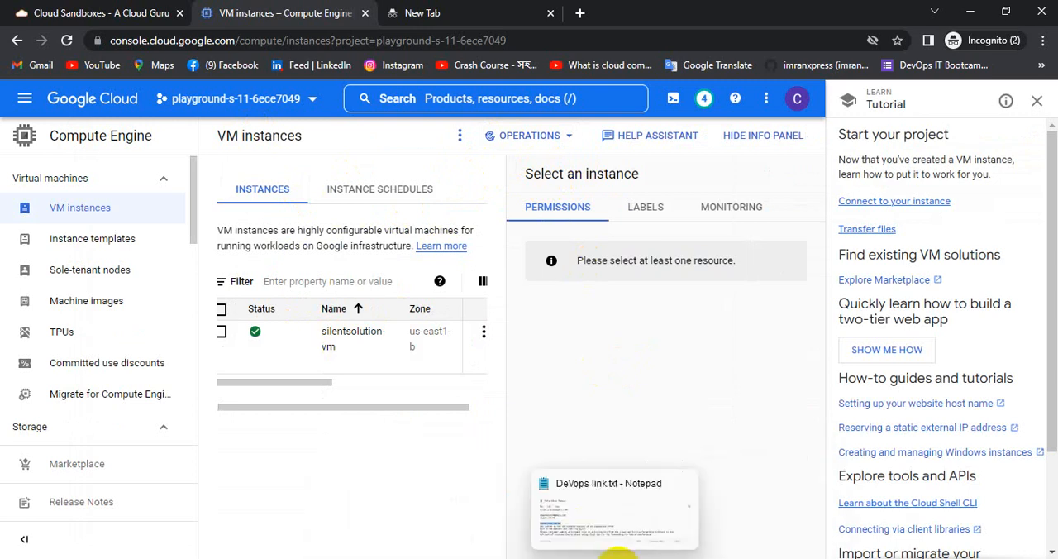
pyautogui.click(461, 138)
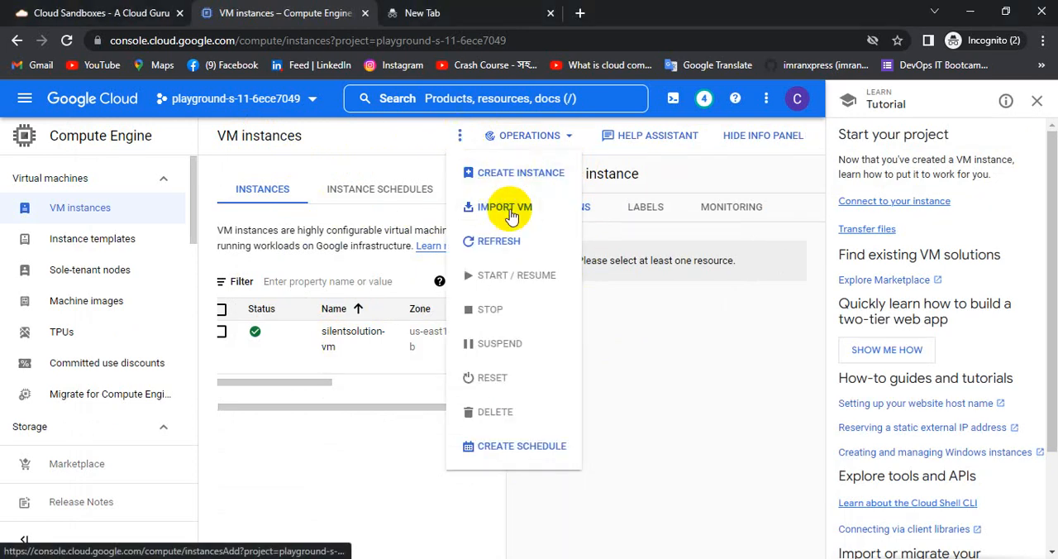
pyautogui.click(1043, 40)
pyautogui.click(940, 171)
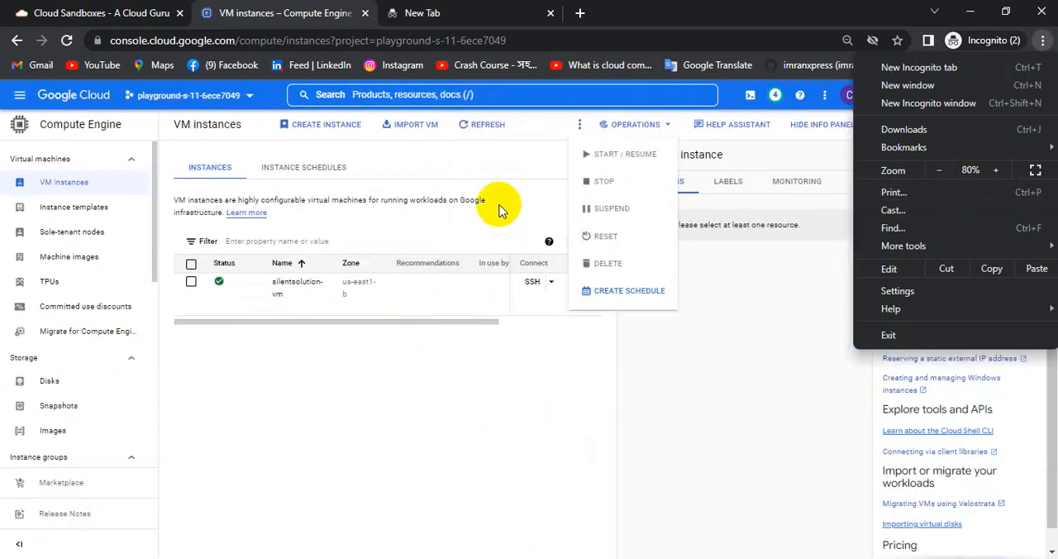
pyautogui.click(996, 173)
pyautogui.click(399, 169)
pyautogui.click(459, 136)
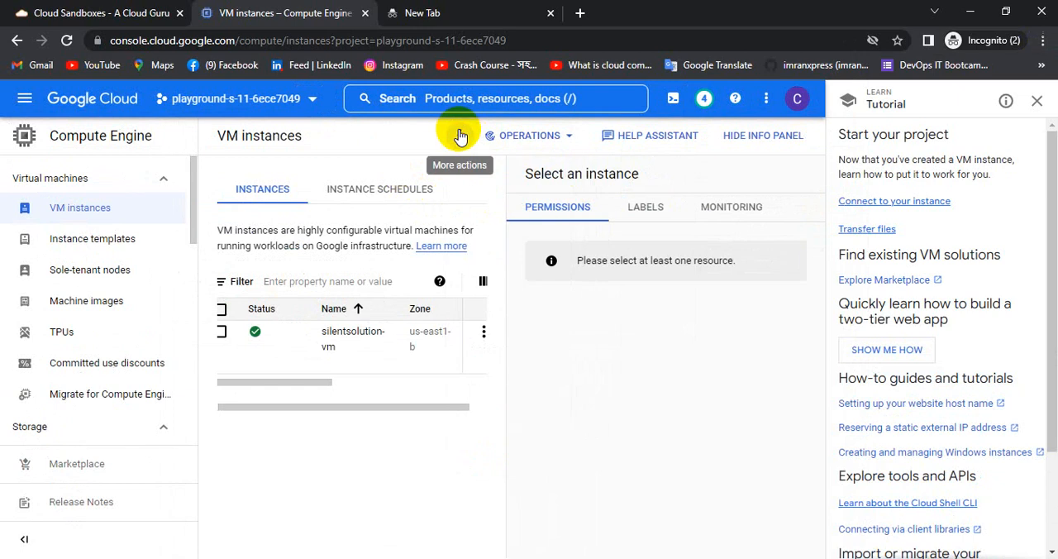
# Start a new VM instance named silentsolution-vm-02 and set its region to us-east1 (South Carolina).
pyautogui.click(459, 135)
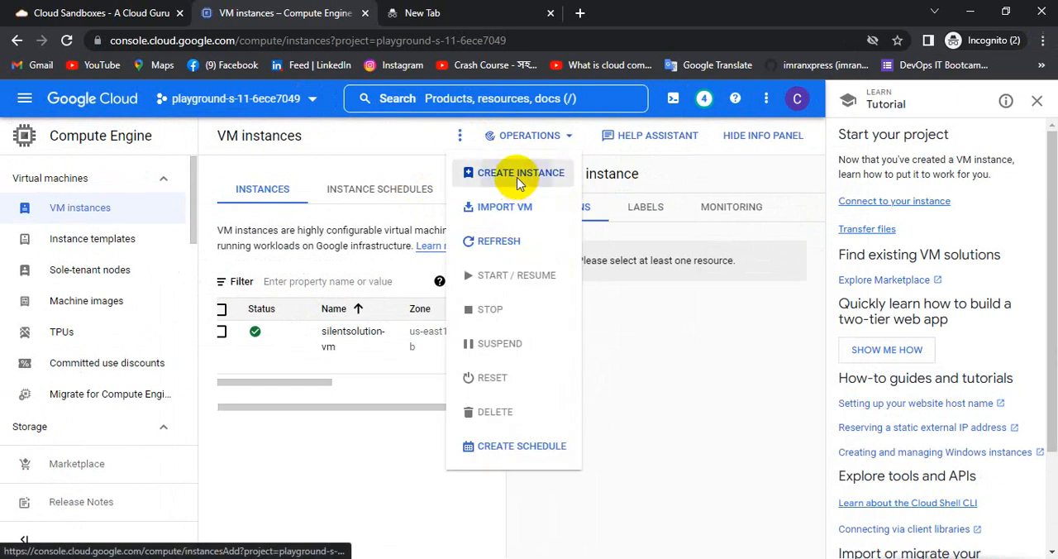
pyautogui.click(487, 175)
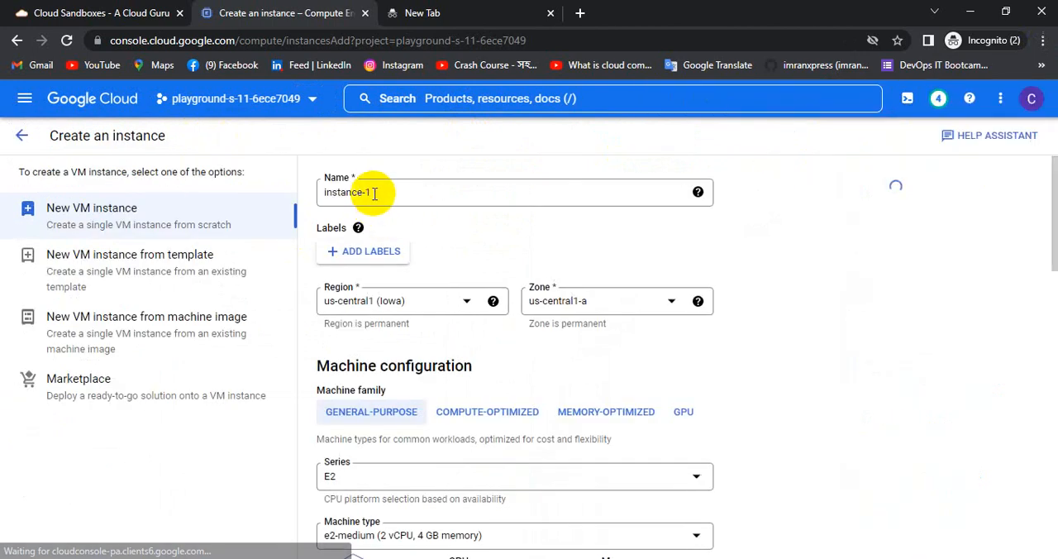
pyautogui.moveTo(372, 193); pyautogui.dragTo(300, 190)
pyautogui.write('silentsolution-vpc-02')
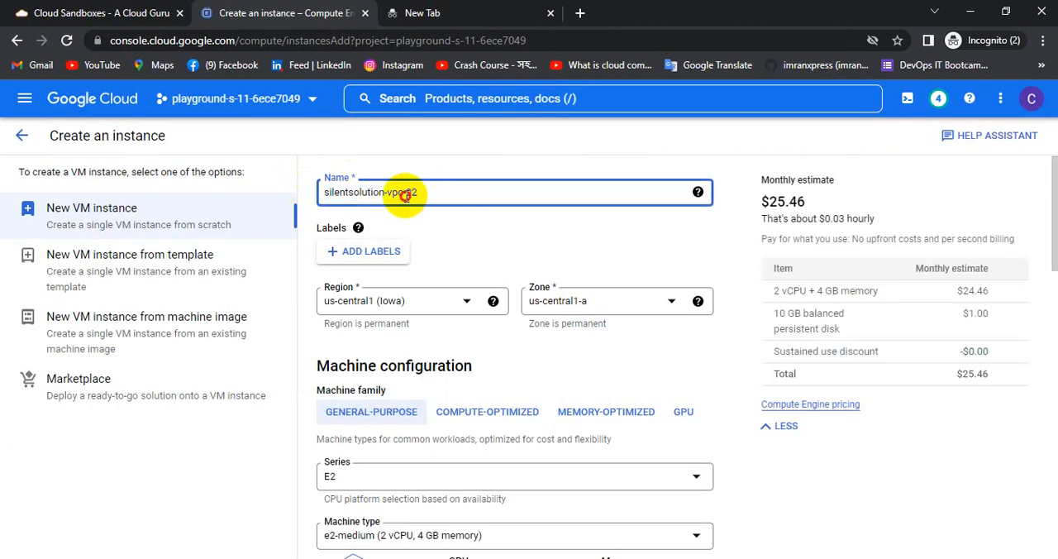
pyautogui.click(405, 194)
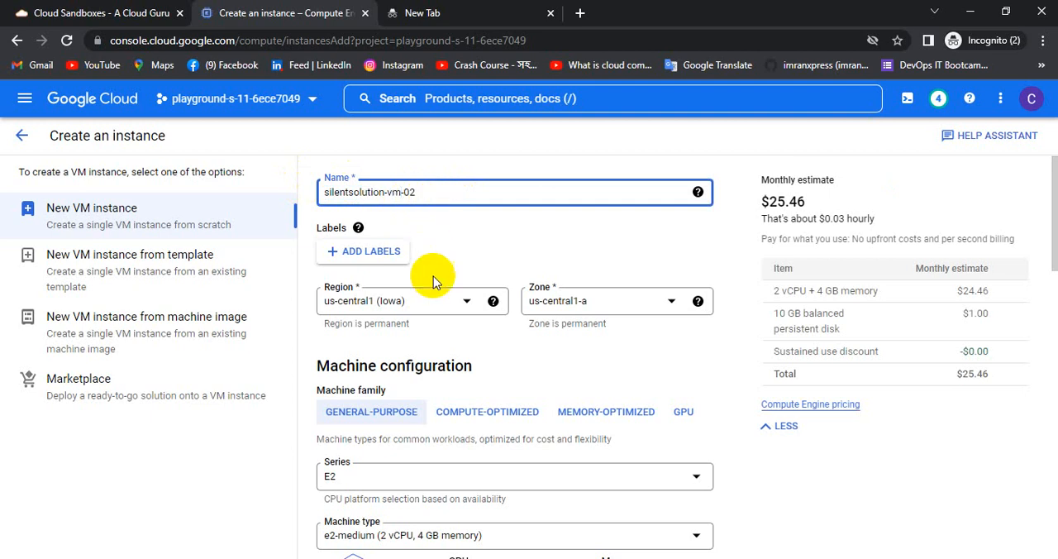
pyautogui.click(465, 307)
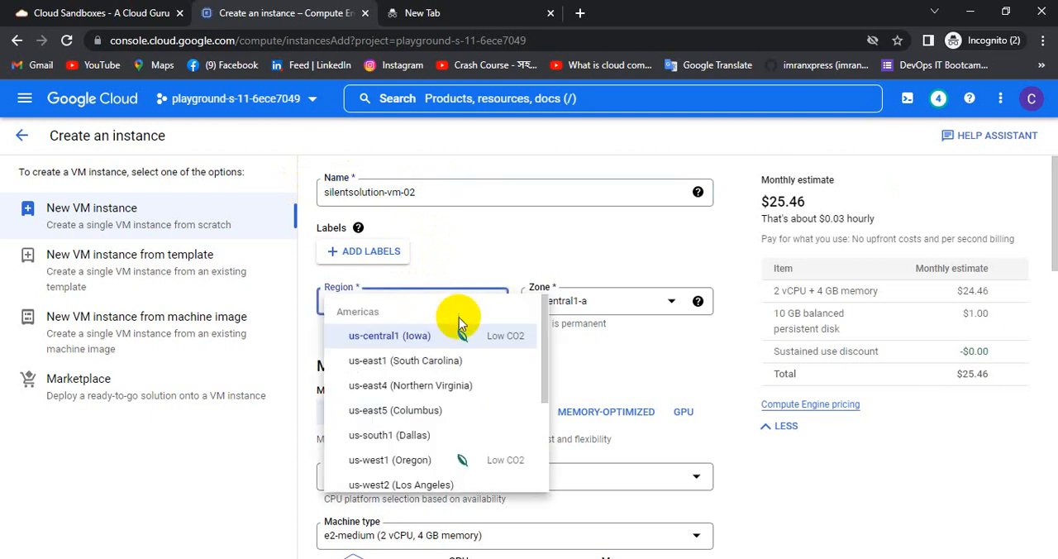
pyautogui.click(440, 329)
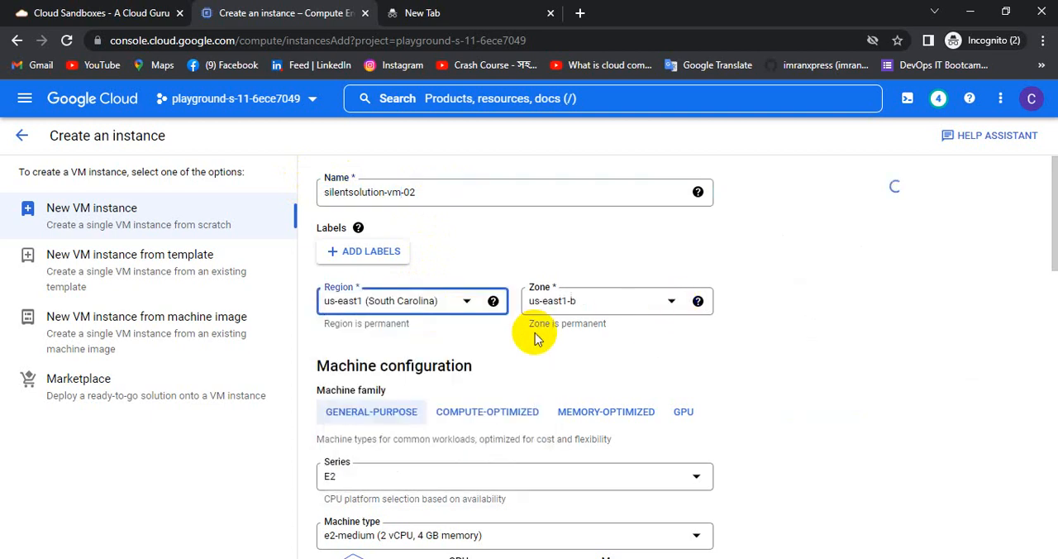
# Set the new instance's machine type to e2-micro (2 vCPU, 1 GB memory).
pyautogui.scroll(-4, 534, 335)
pyautogui.click(514, 235)
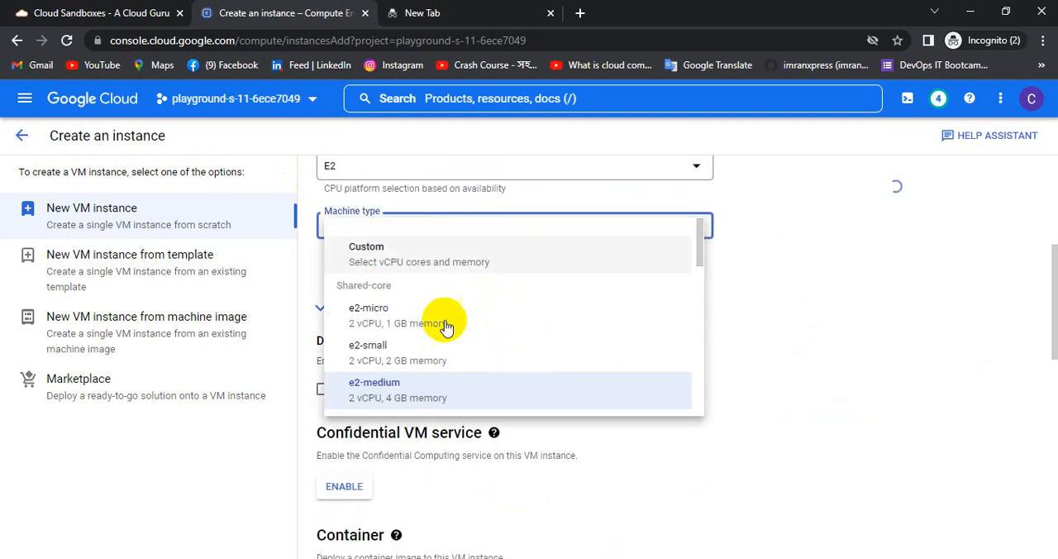
pyautogui.click(376, 315)
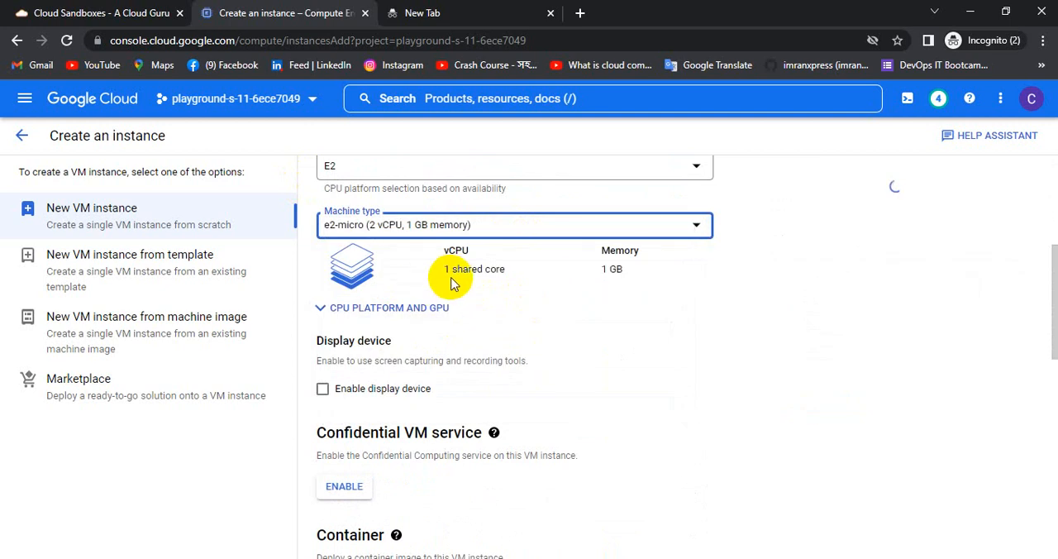
pyautogui.scroll(2, 458, 281)
pyautogui.click(444, 381)
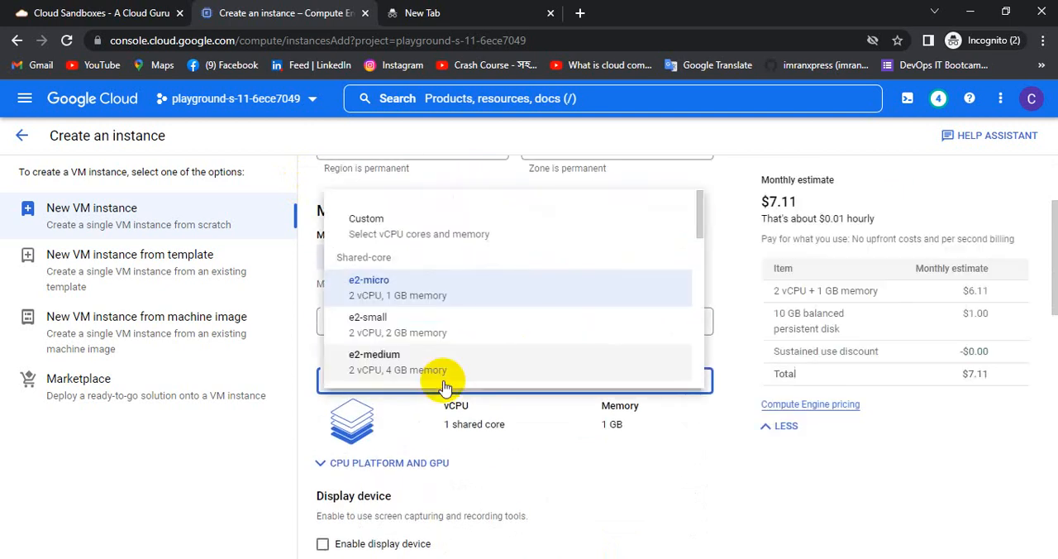
pyautogui.click(386, 295)
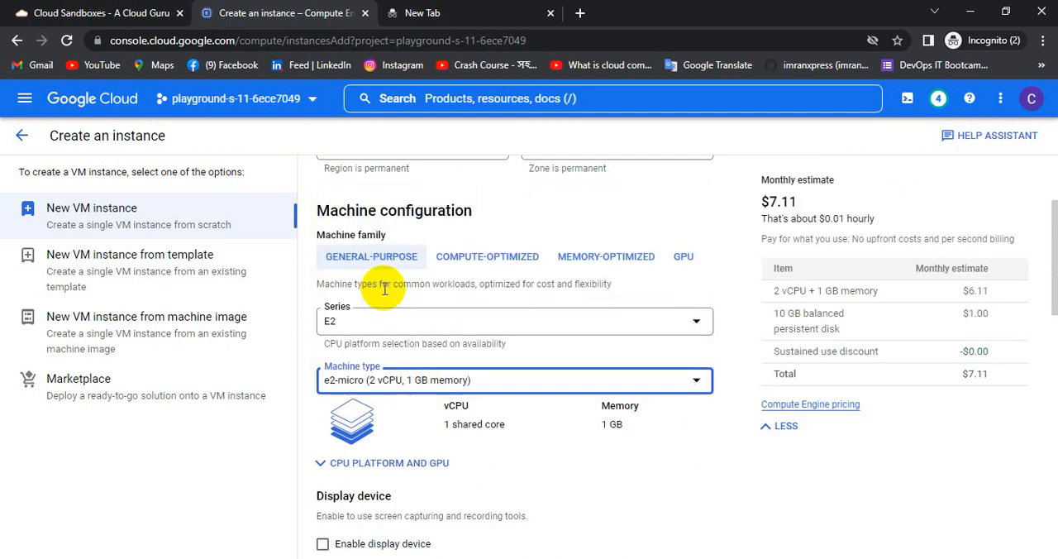
pyautogui.scroll(1, 612, 384)
pyautogui.scroll(-2, 612, 378)
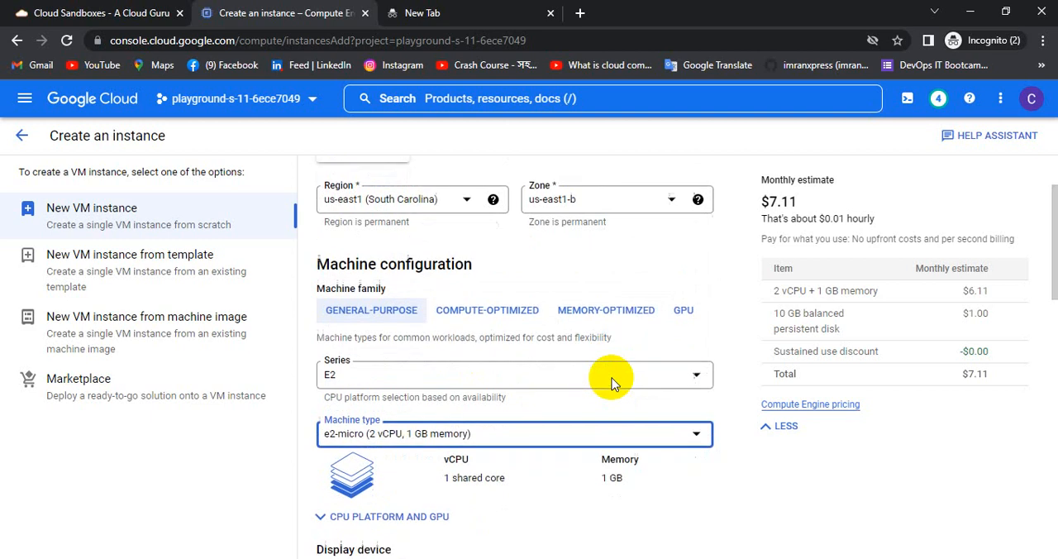
pyautogui.scroll(1, 609, 377)
pyautogui.scroll(-3, 607, 375)
# Expand the instance's advanced options and look through the Security and Sole-tenancy settings.
pyautogui.scroll(-6, 606, 377)
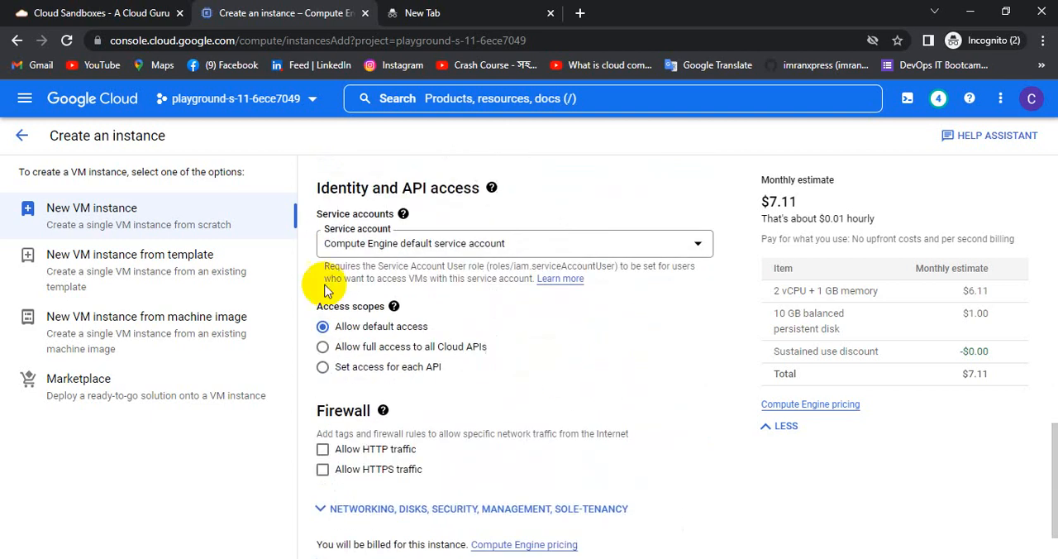
pyautogui.scroll(-1, 494, 376)
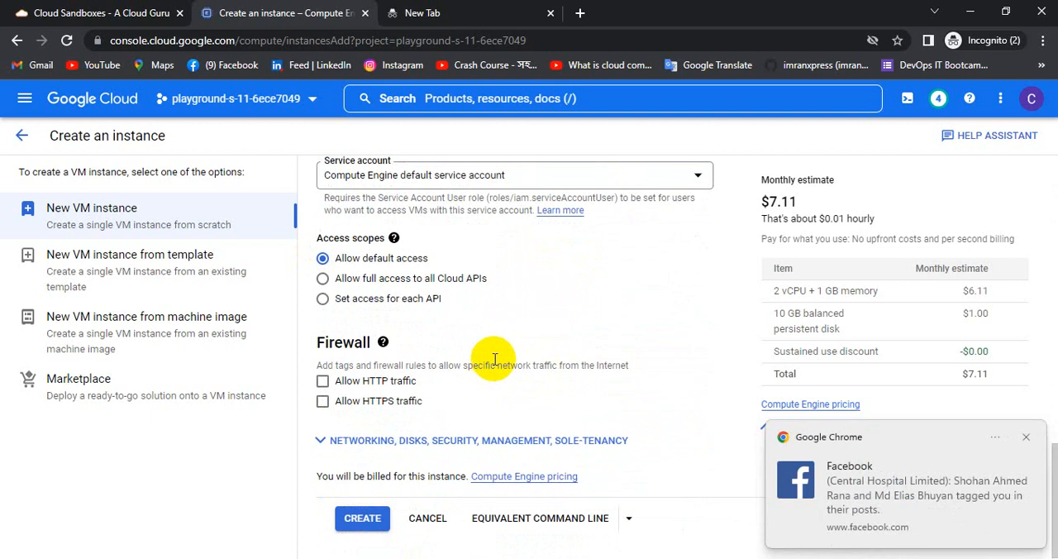
pyautogui.click(465, 452)
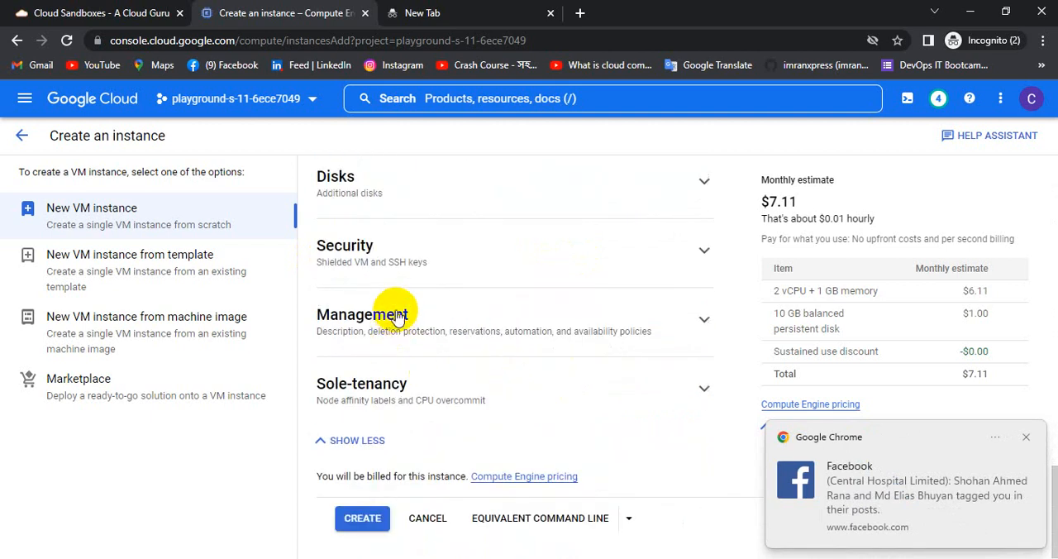
pyautogui.click(702, 255)
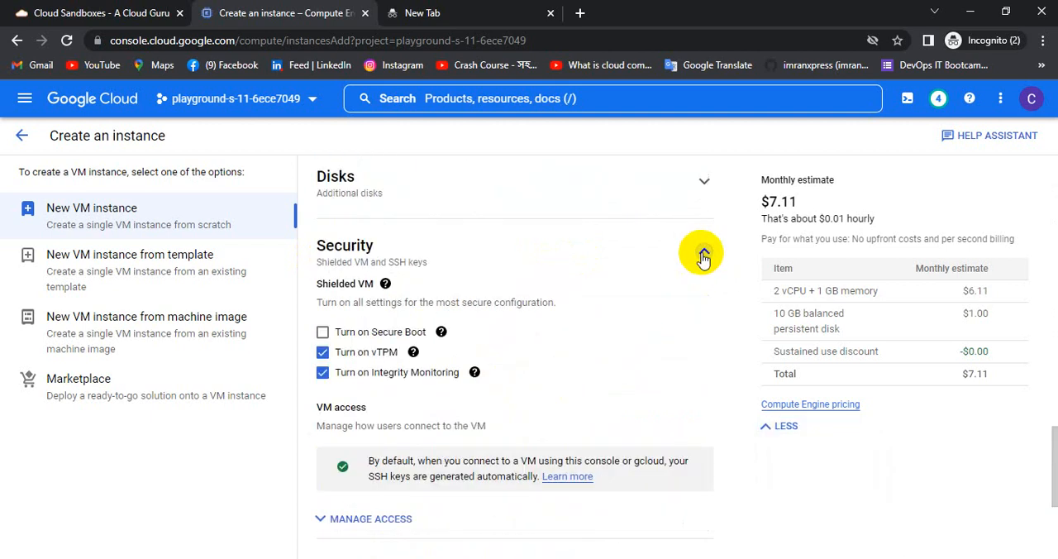
pyautogui.click(703, 255)
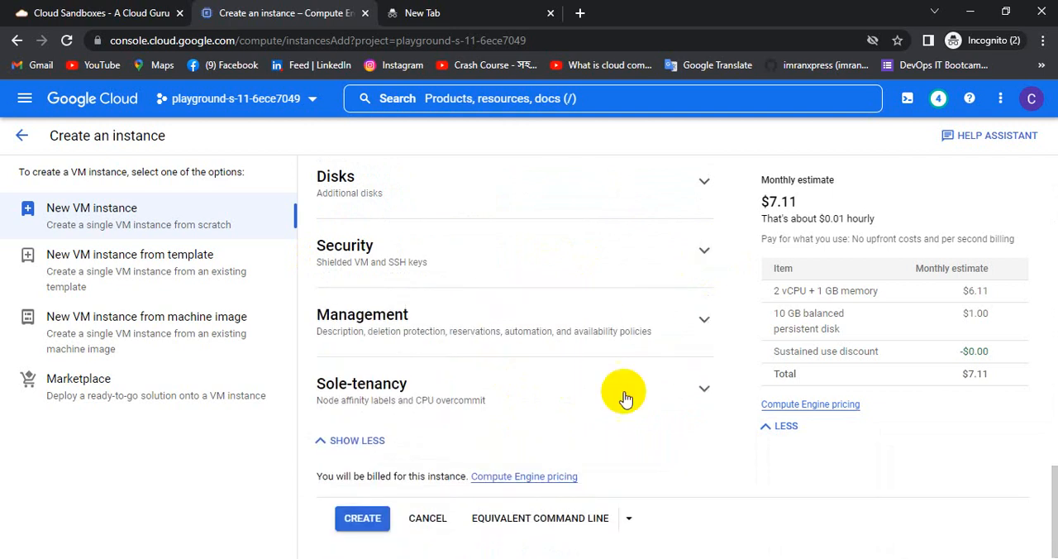
pyautogui.click(702, 388)
pyautogui.scroll(-2, 661, 384)
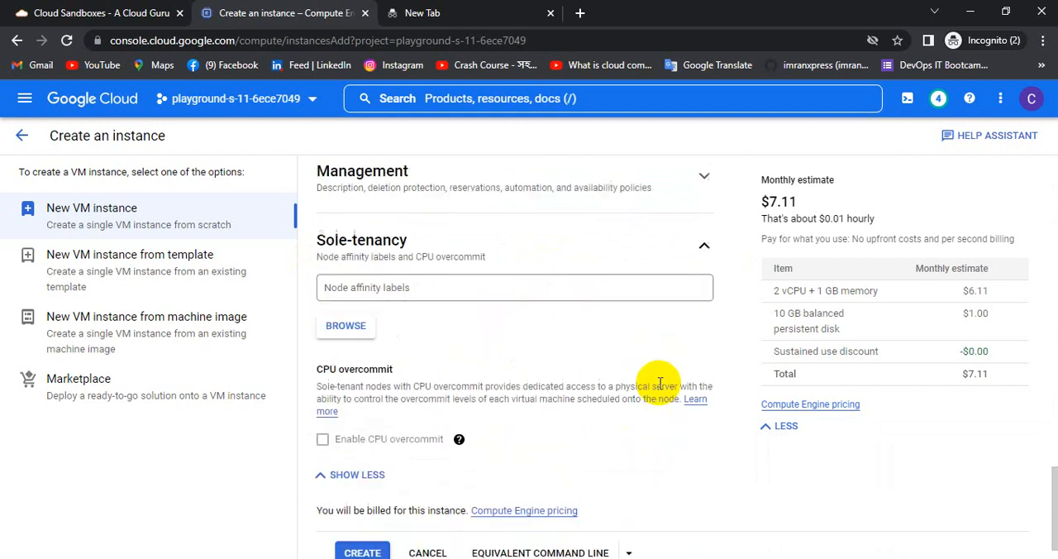
pyautogui.click(476, 283)
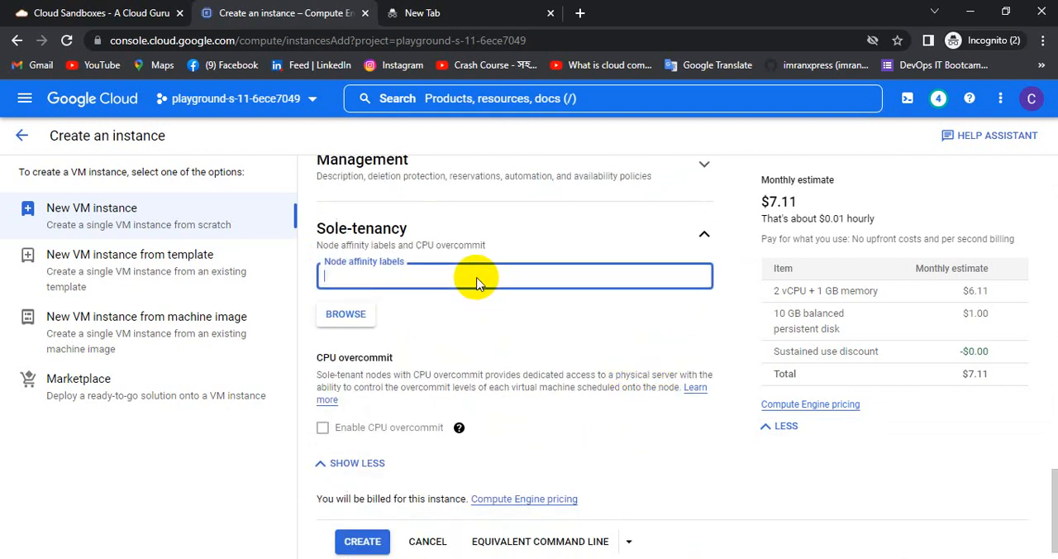
pyautogui.scroll(-1, 501, 342)
pyautogui.scroll(5, 559, 350)
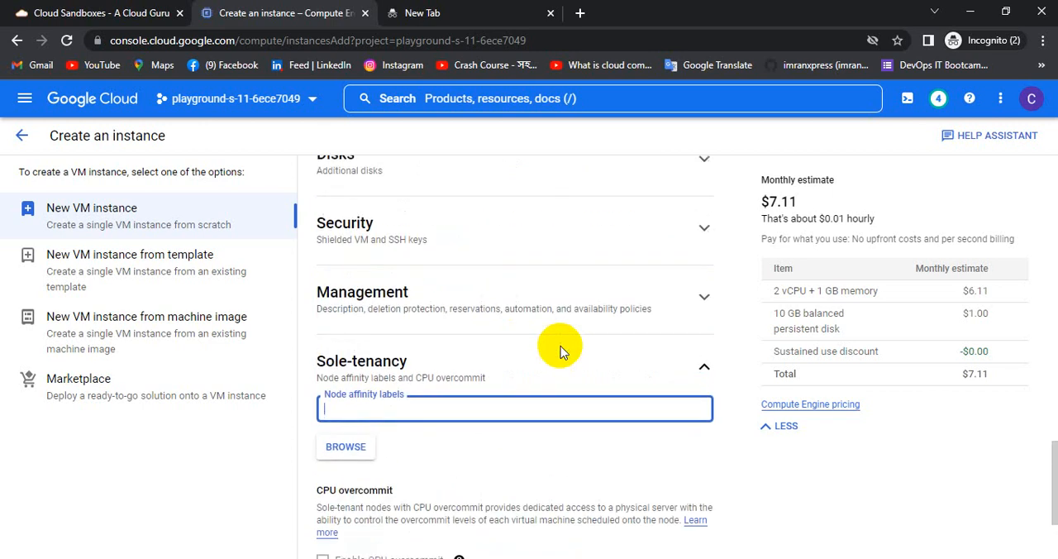
# Expand the Networking settings and inspect the network tags and hostname fields.
pyautogui.click(700, 324)
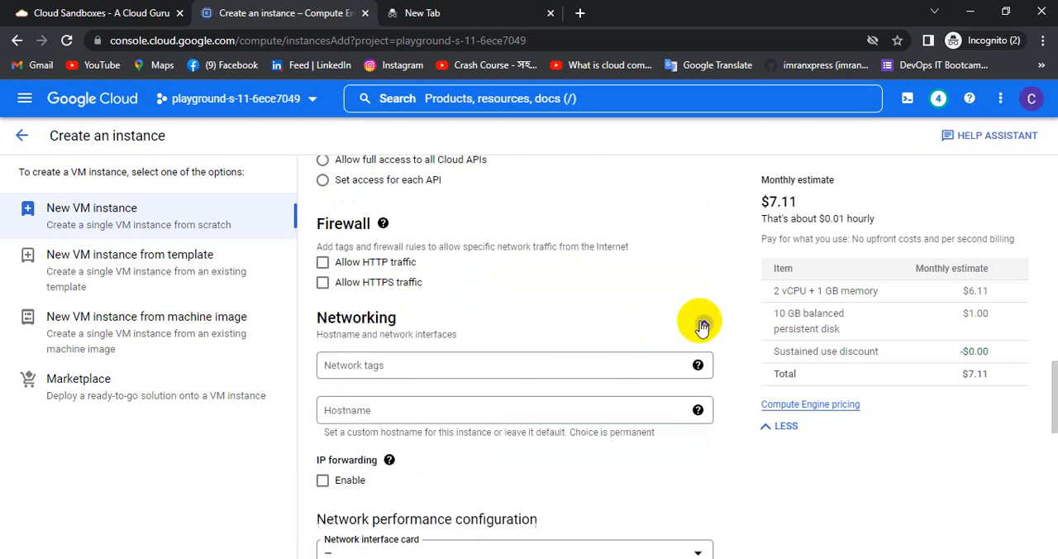
pyautogui.scroll(-1, 609, 360)
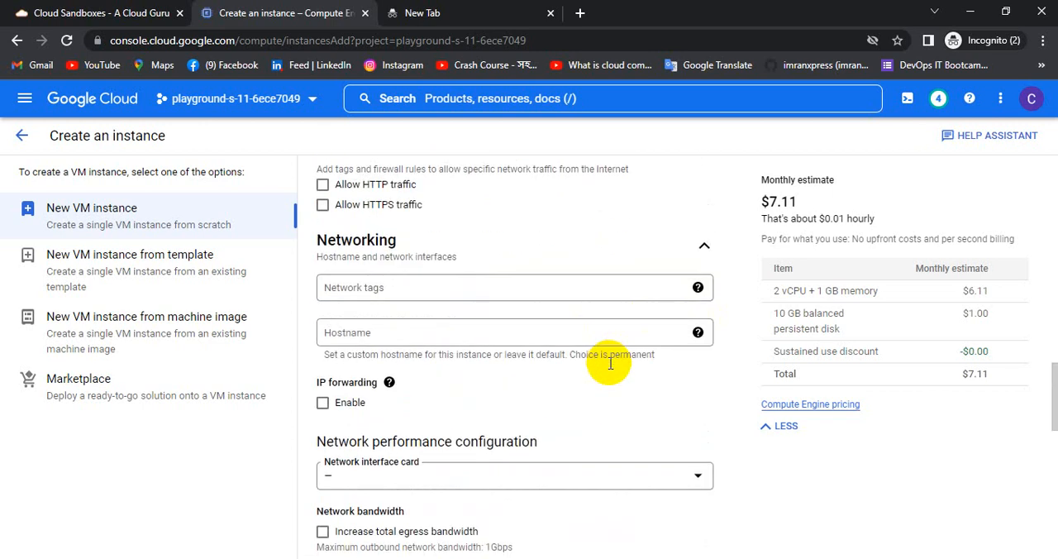
pyautogui.click(518, 298)
pyautogui.click(469, 335)
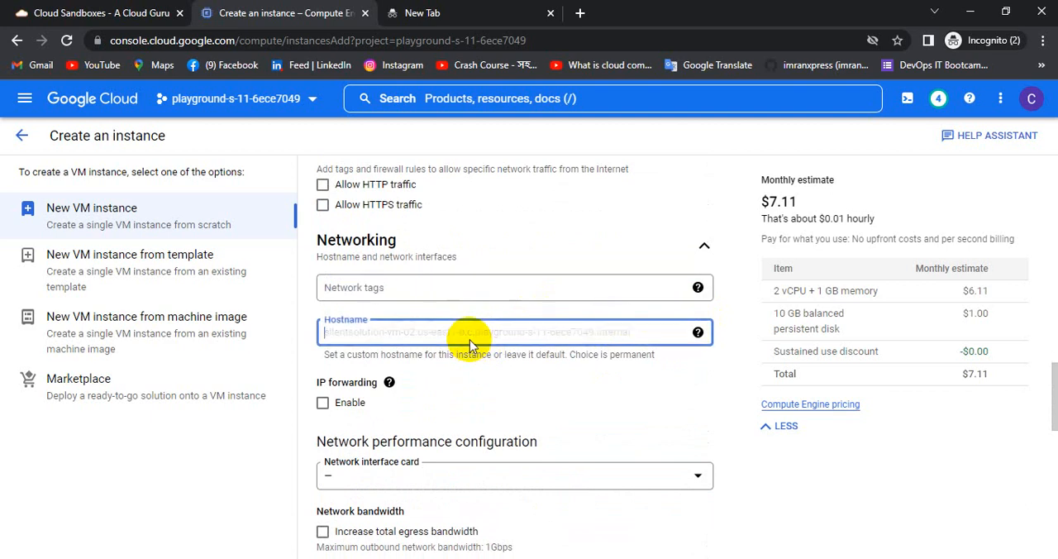
pyautogui.click(458, 297)
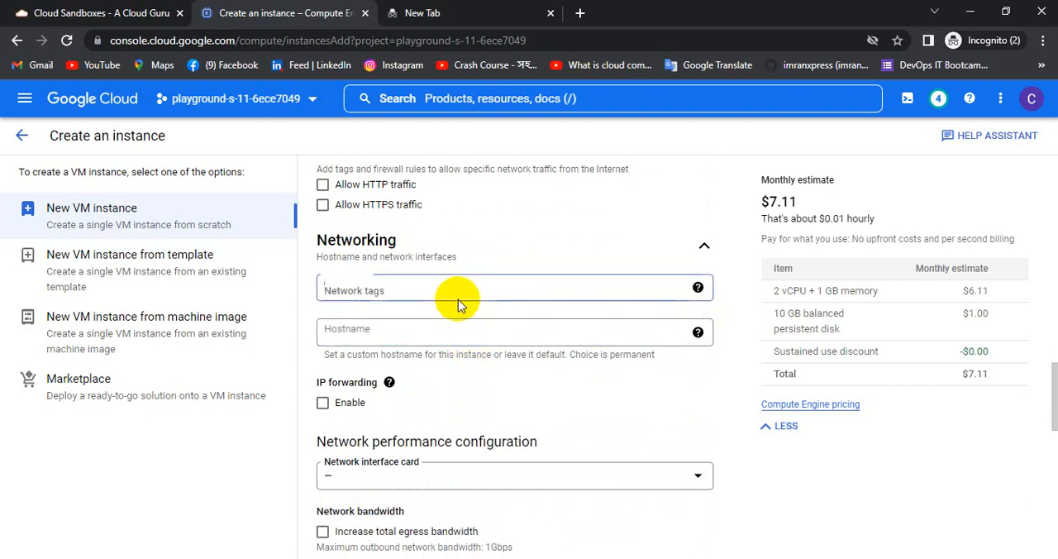
# Check which service accounts are available for the instance, keeping the Compute Engine default service account.
pyautogui.scroll(2, 503, 326)
pyautogui.scroll(3, 506, 326)
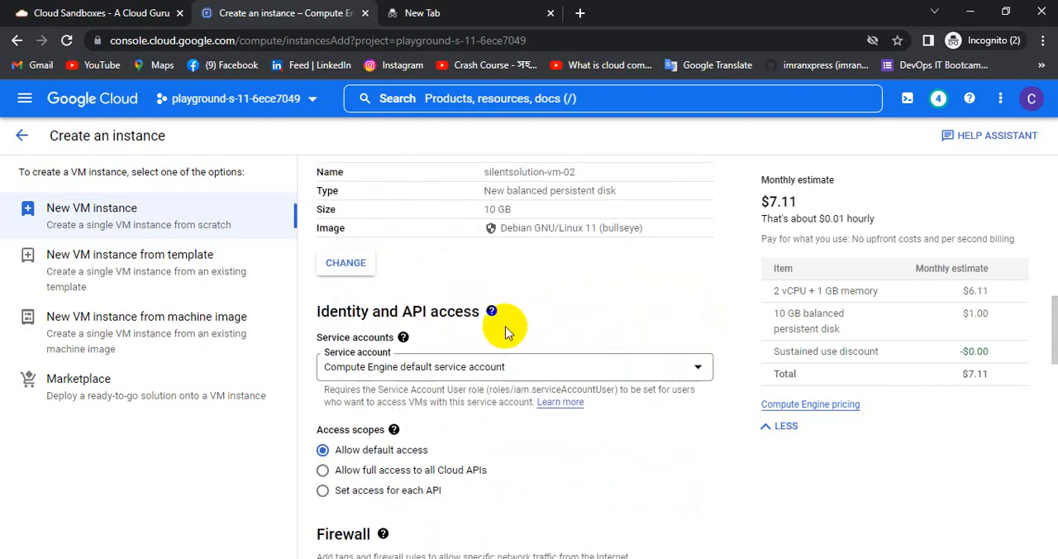
pyautogui.click(497, 366)
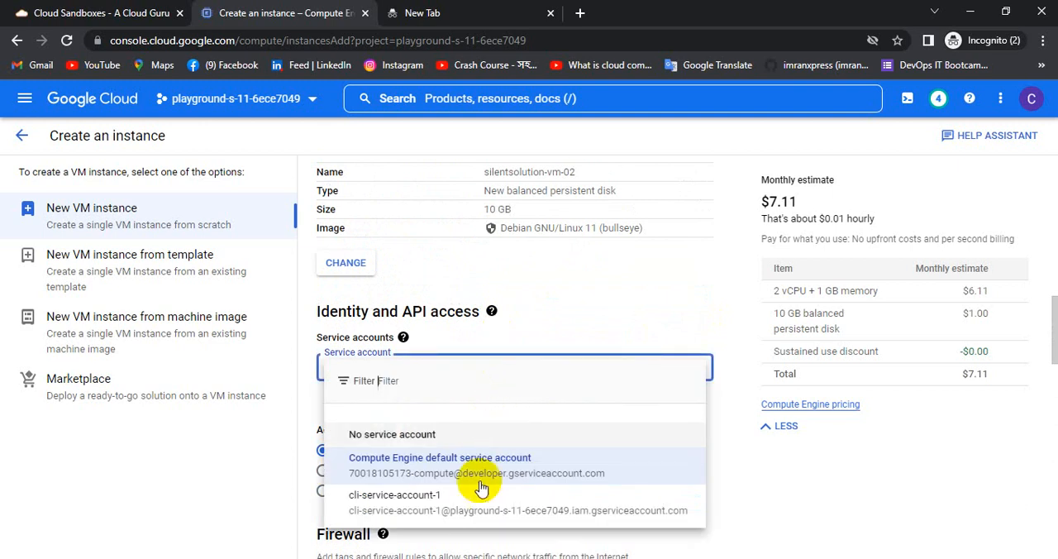
pyautogui.click(612, 299)
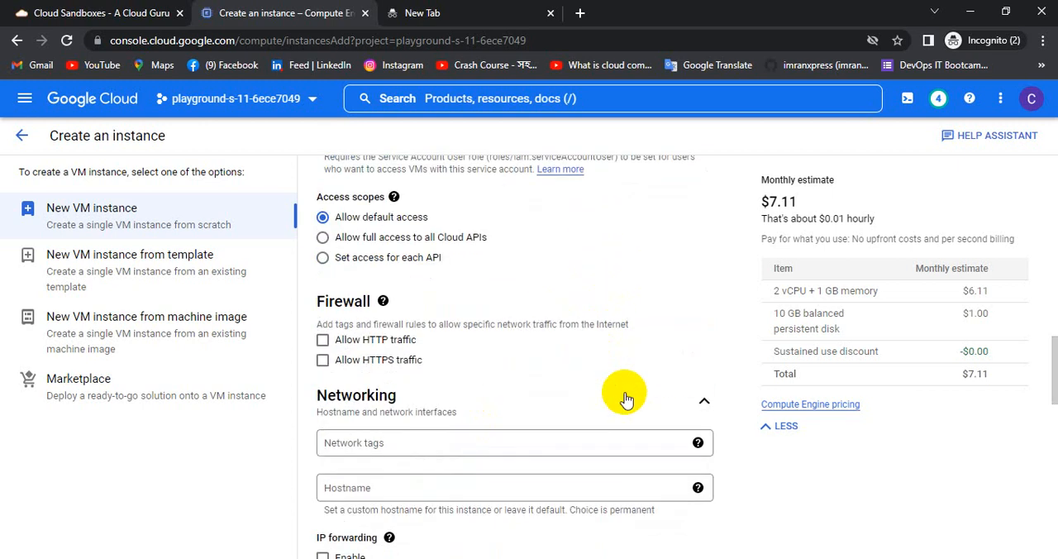
# Check the network interface card choices under the network performance configuration, leaving the card unspecified.
pyautogui.scroll(-5, 625, 398)
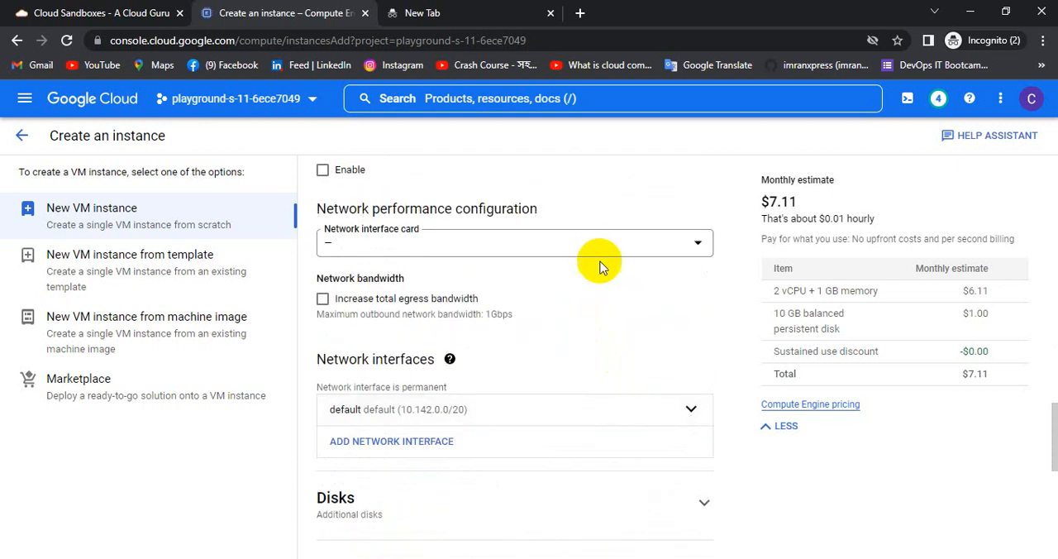
pyautogui.click(588, 258)
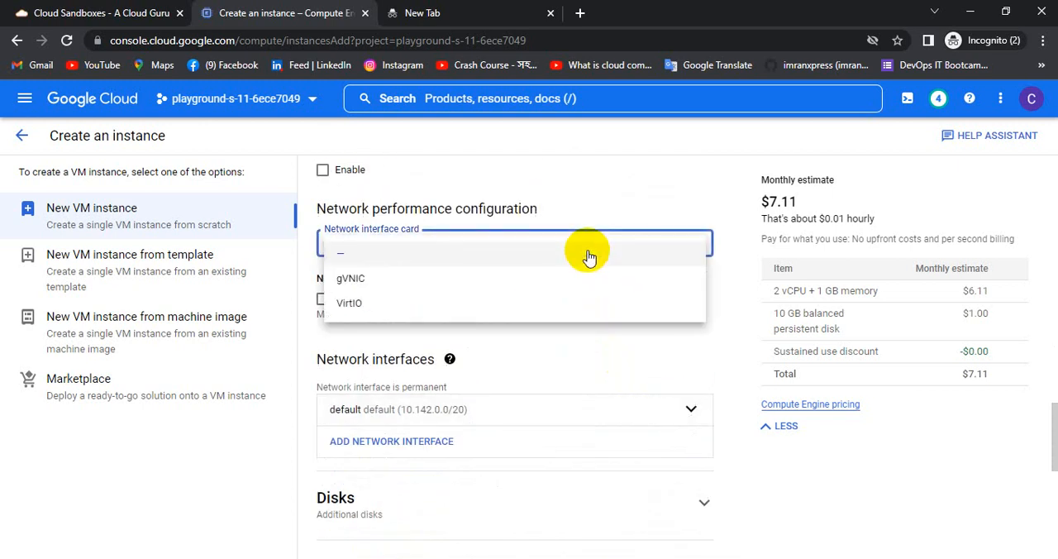
pyautogui.click(589, 256)
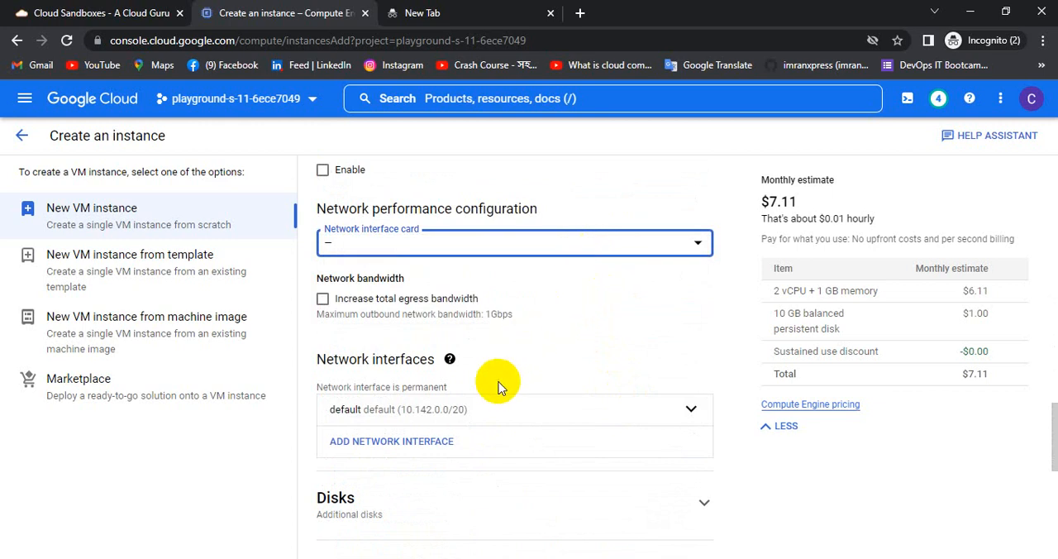
# Edit the default network interface and set its network to silentsolution-vpc.
pyautogui.click(689, 411)
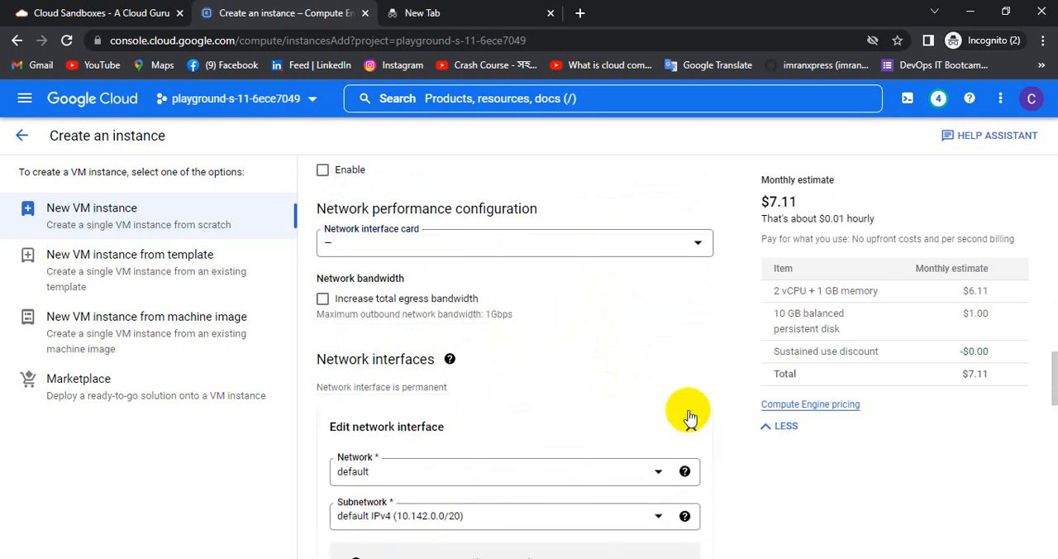
pyautogui.scroll(-1, 465, 467)
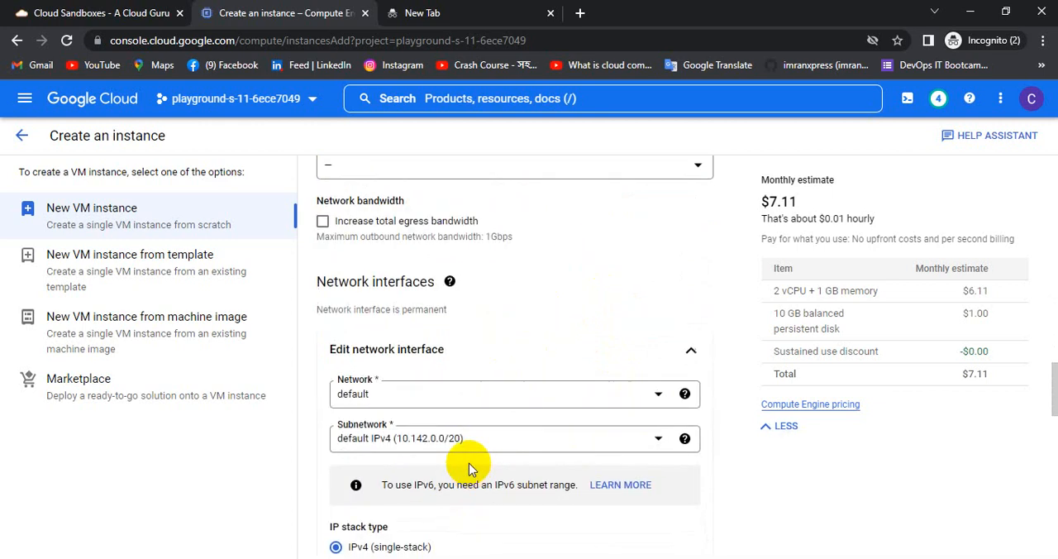
pyautogui.click(522, 405)
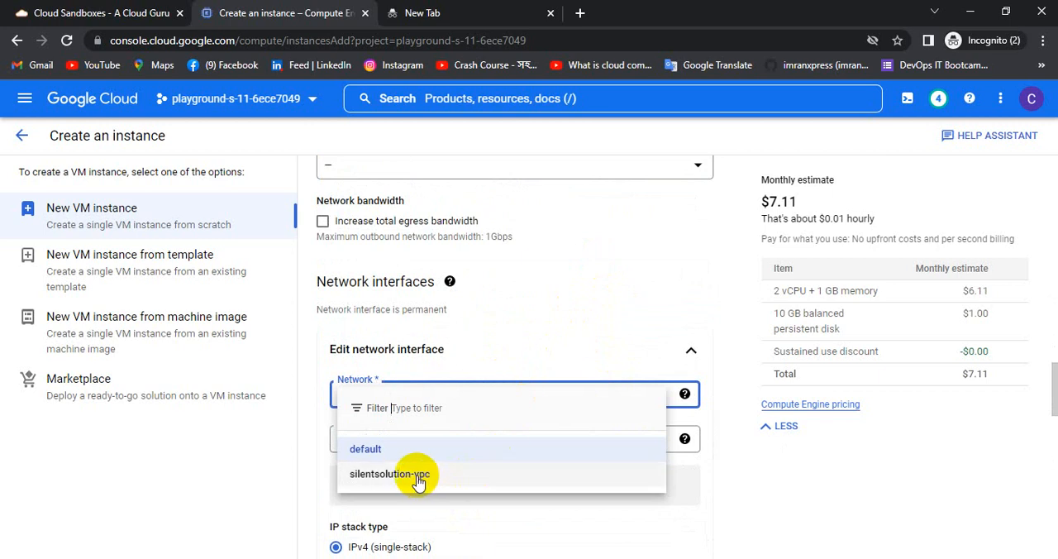
pyautogui.click(418, 479)
pyautogui.scroll(-1, 496, 432)
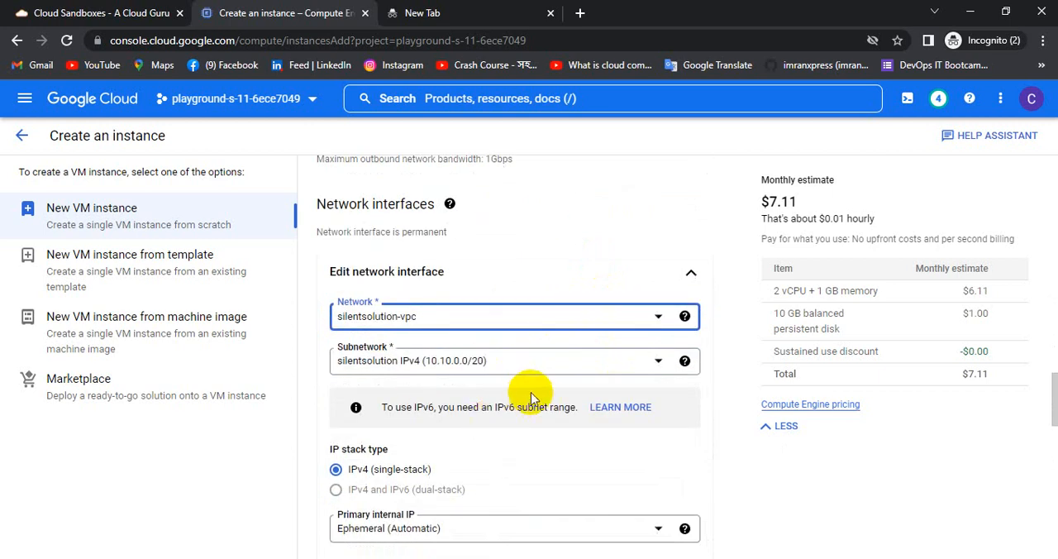
pyautogui.scroll(-2, 512, 388)
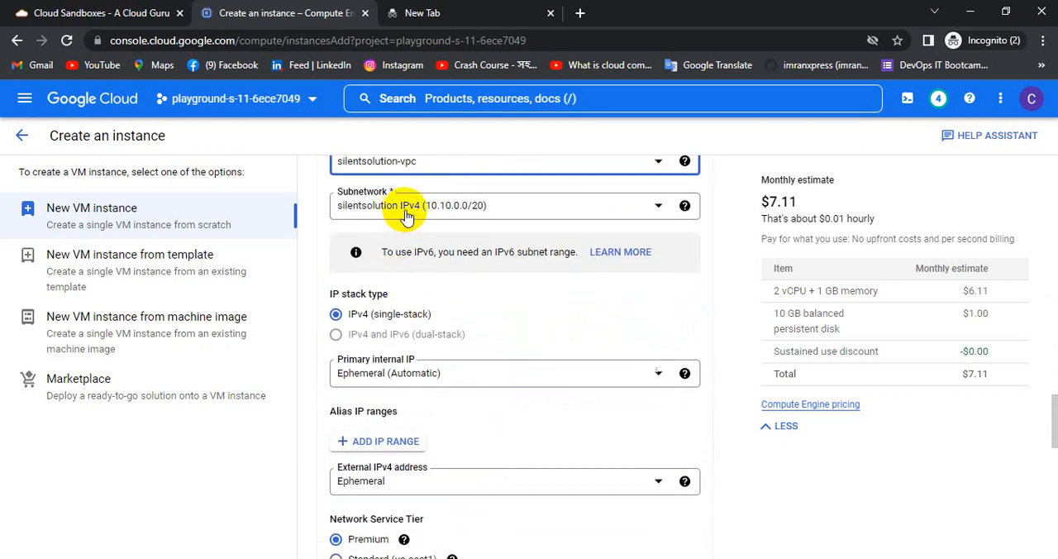
pyautogui.scroll(1, 578, 238)
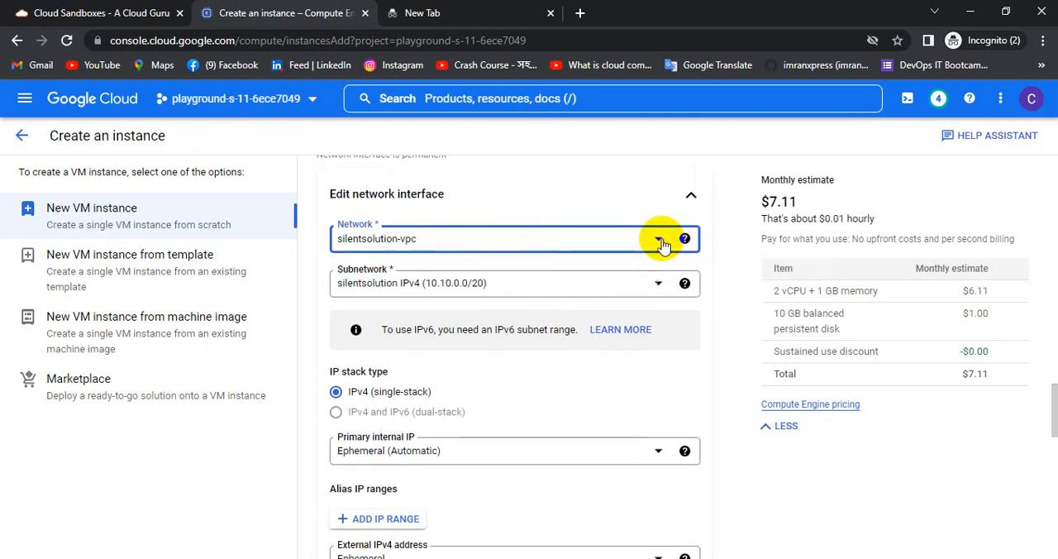
pyautogui.click(661, 242)
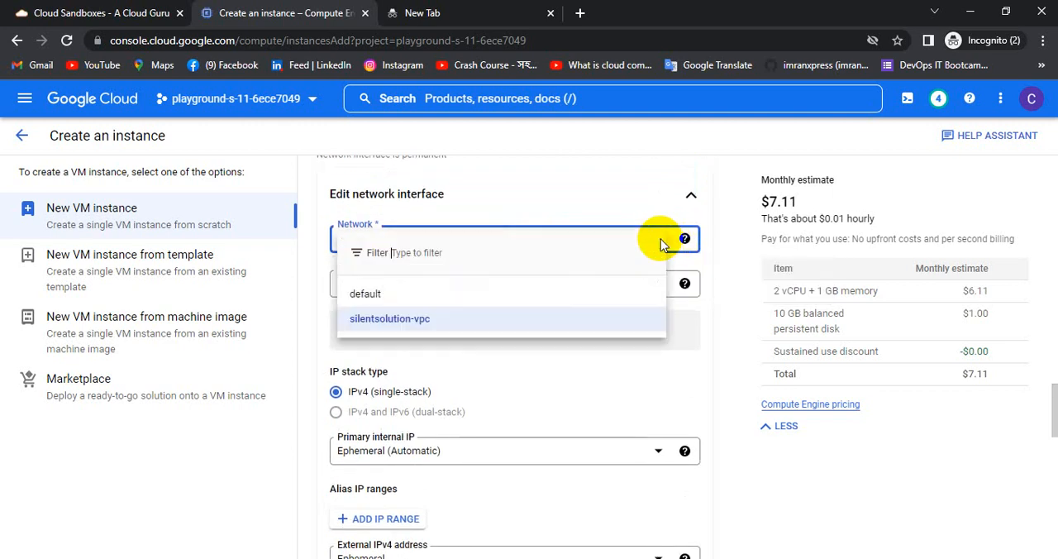
pyautogui.click(395, 320)
# Review the remaining network interface settings and create the VM instance.
pyautogui.scroll(-1, 509, 341)
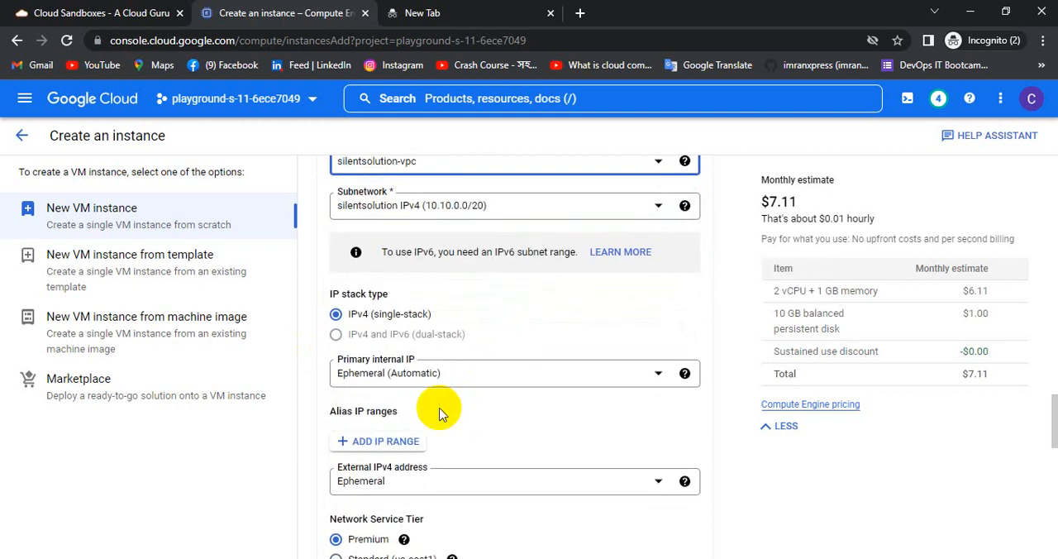
pyautogui.scroll(-1, 441, 413)
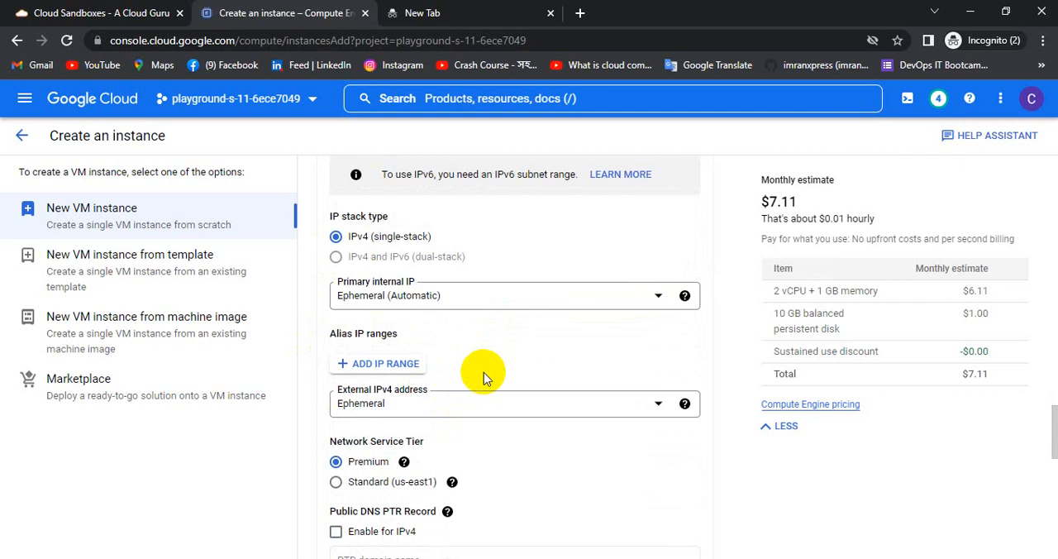
pyautogui.scroll(-2, 484, 376)
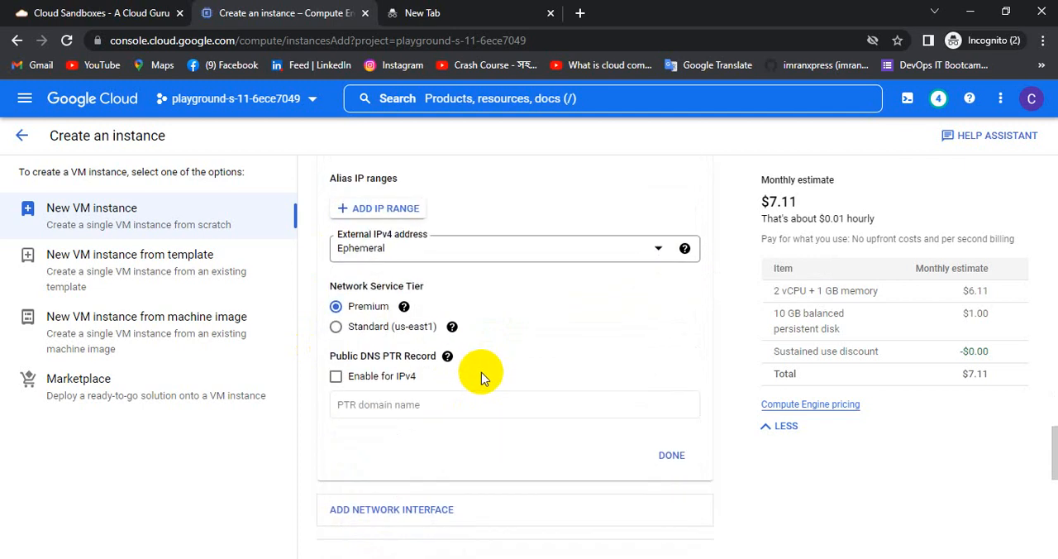
pyautogui.scroll(2, 481, 376)
pyautogui.scroll(-10, 483, 376)
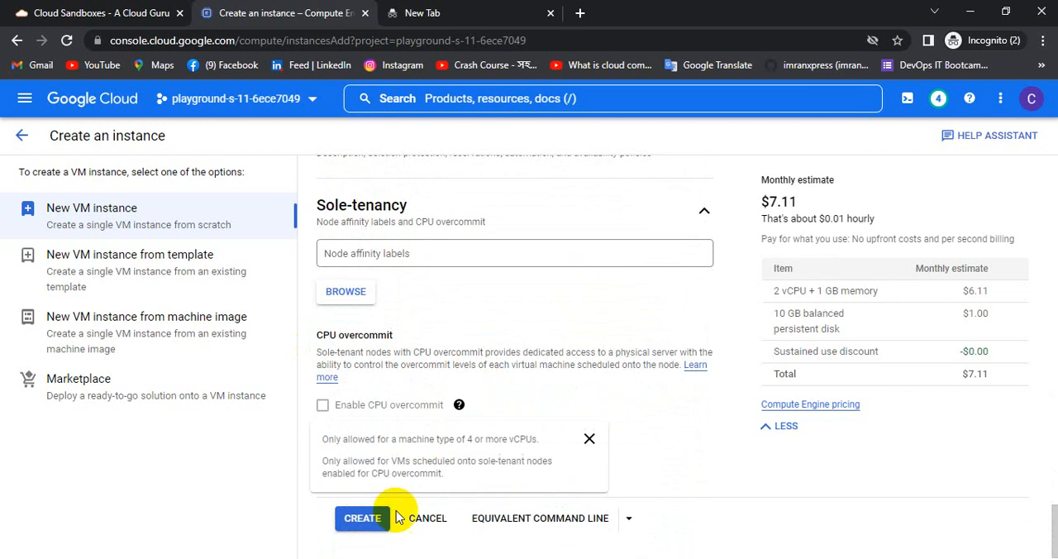
pyautogui.click(362, 519)
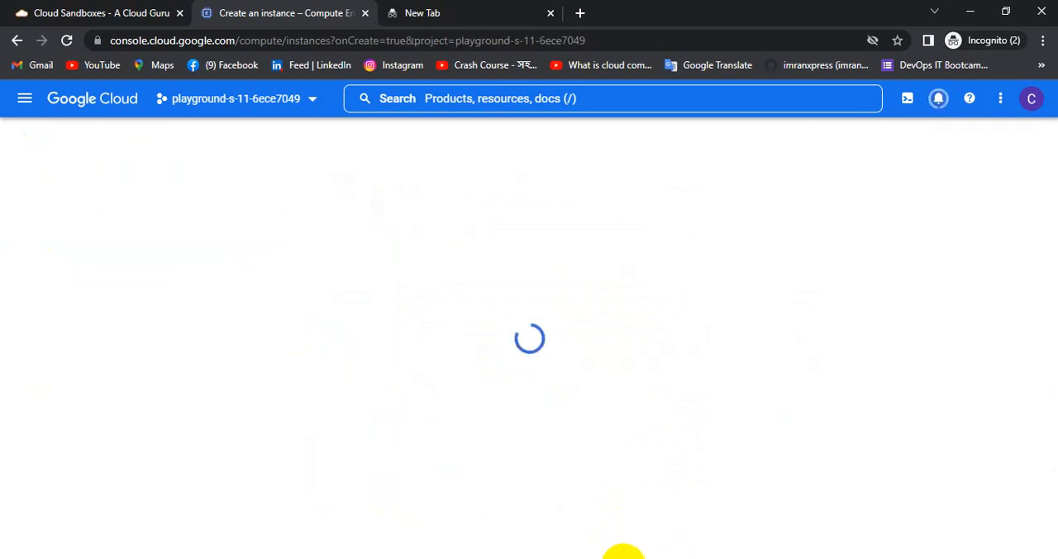
# Open the details of silentsolution-vm-02 and review its basic information.
pyautogui.click(347, 395)
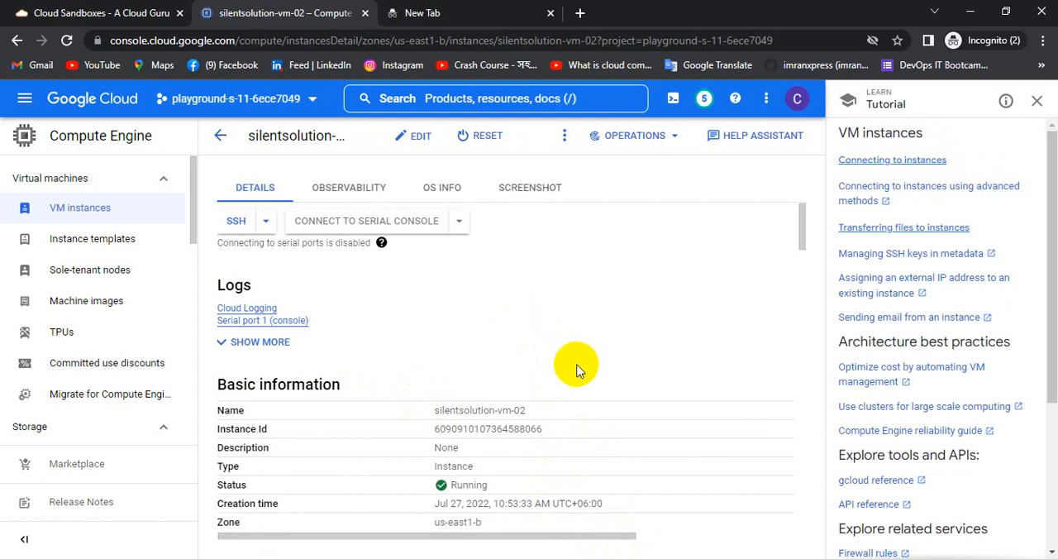
pyautogui.scroll(-6, 576, 369)
pyautogui.scroll(6, 576, 369)
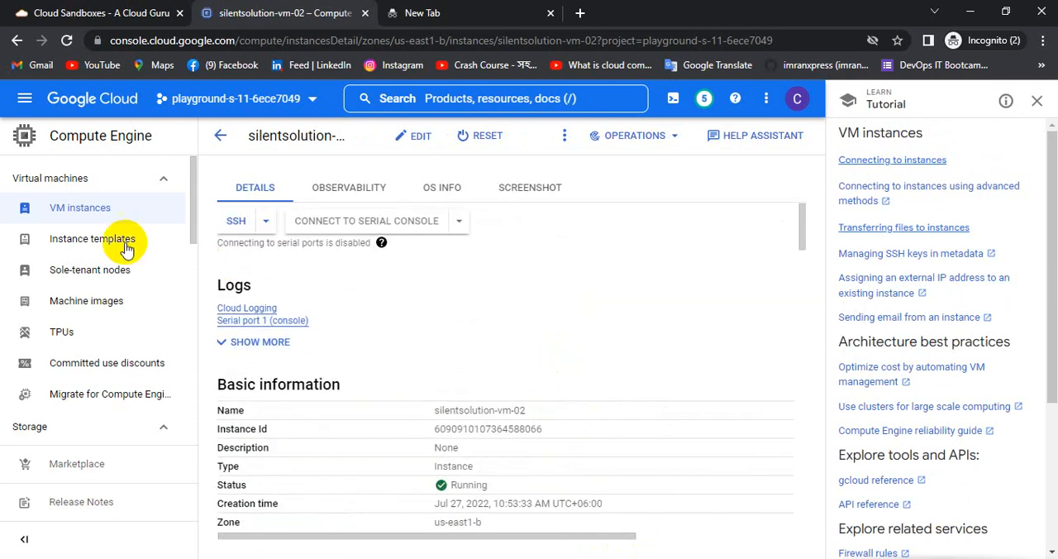
# Open a maximized SSH browser session to silentsolution-vm-02 from the VM instances list and clear the terminal.
pyautogui.click(77, 208)
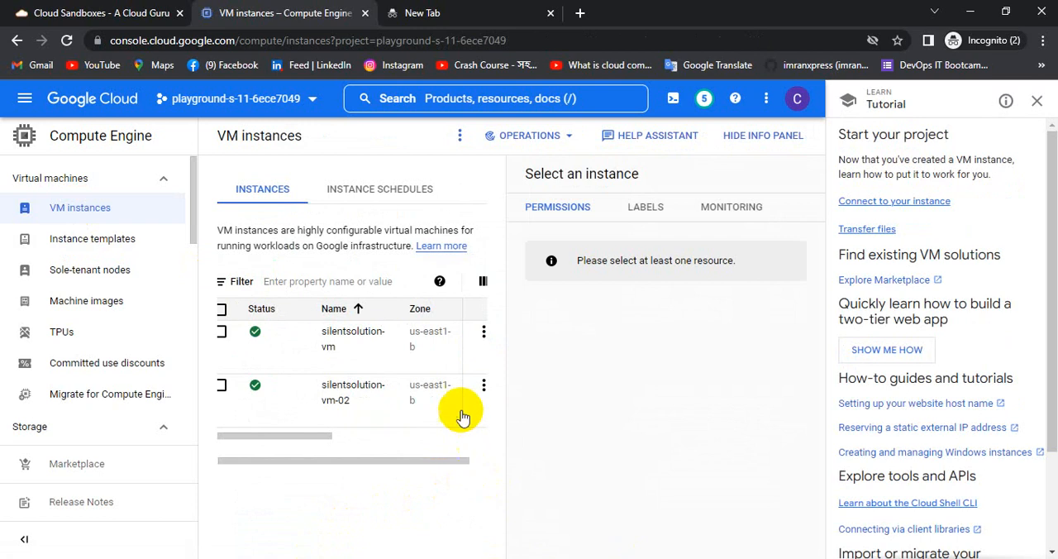
pyautogui.moveTo(302, 434); pyautogui.dragTo(487, 439)
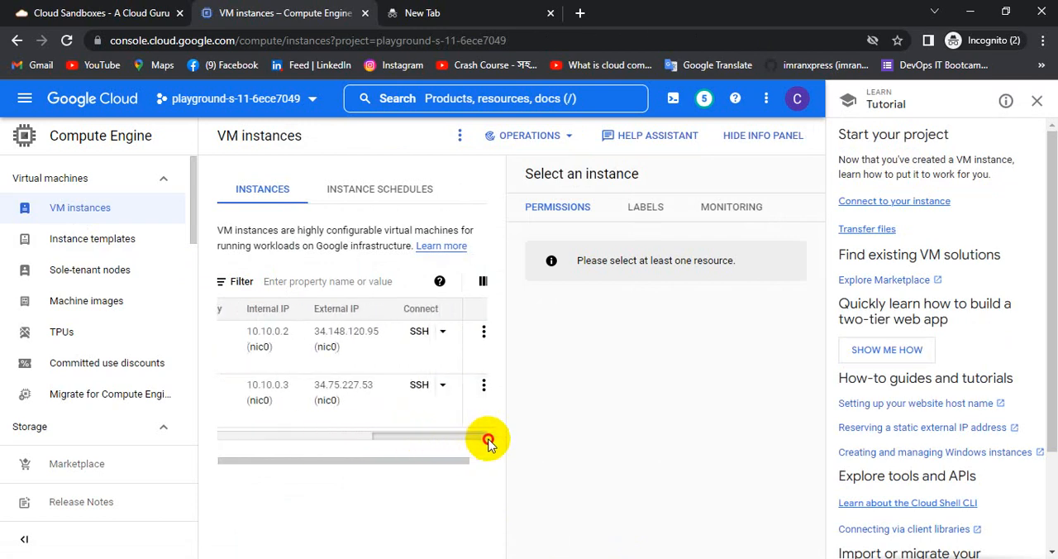
pyautogui.click(419, 386)
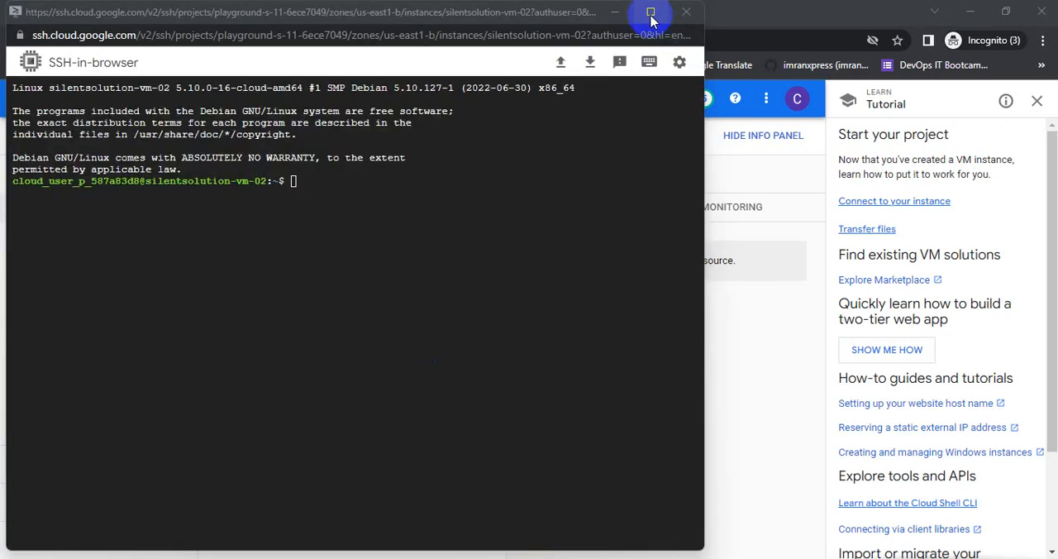
pyautogui.click(650, 12)
pyautogui.press('Return')
pyautogui.press('Return')
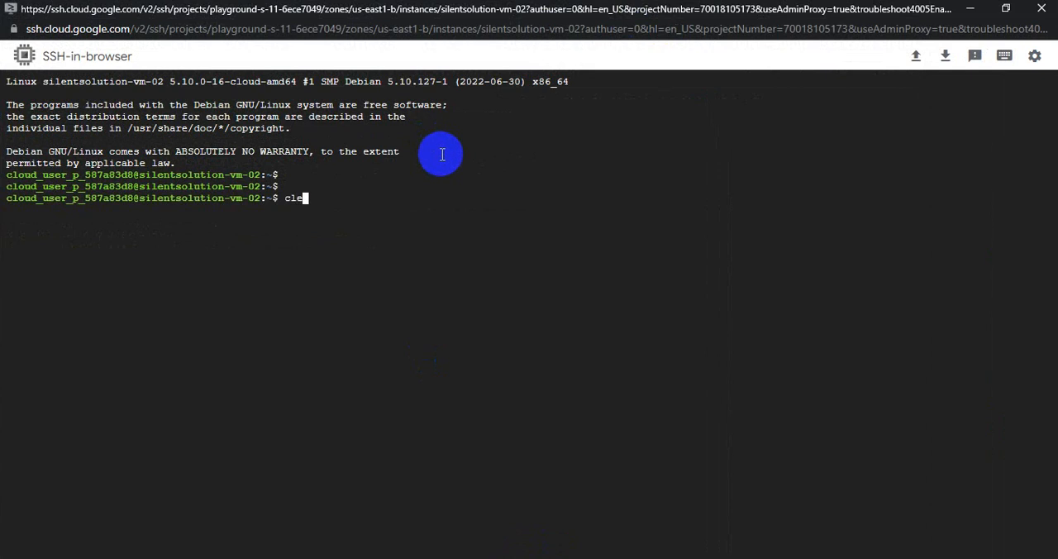
pyautogui.write('clear')
pyautogui.press('Return')
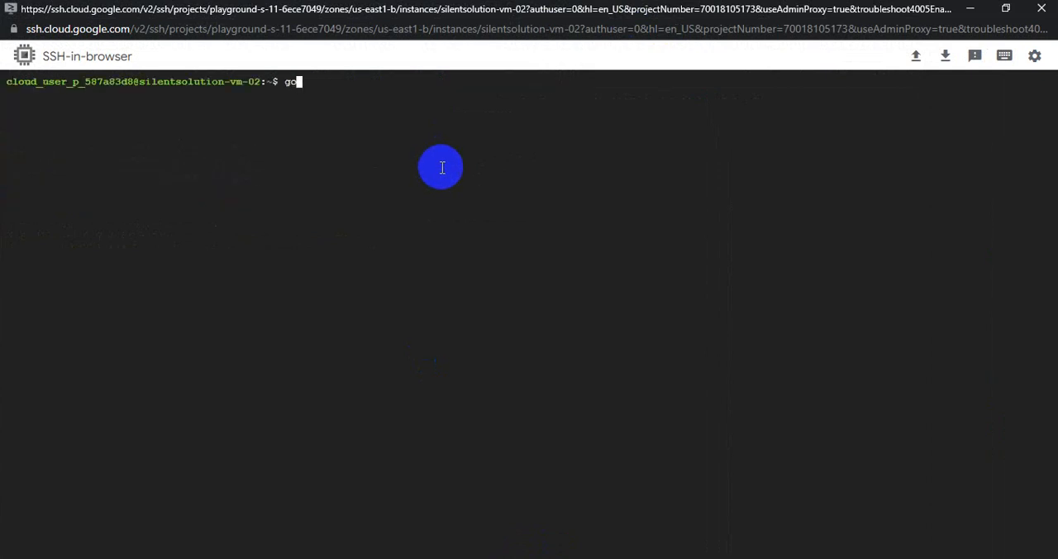
# Test the VM's internet connectivity by entering google.com and pinging googe.com, and stop the ping after a few replies.
pyautogui.write('google.com')
pyautogui.press('Return')
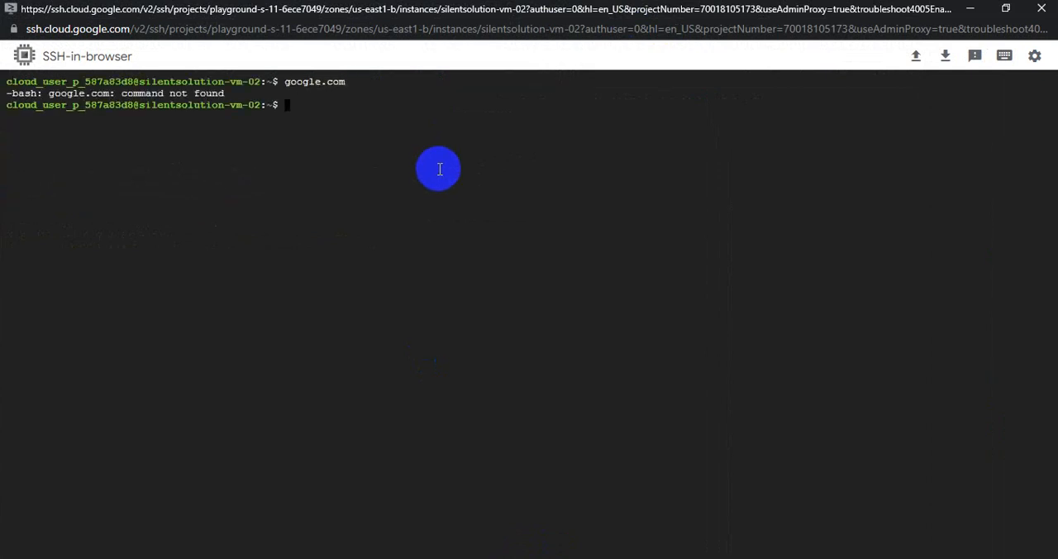
pyautogui.write('ping googe.com')
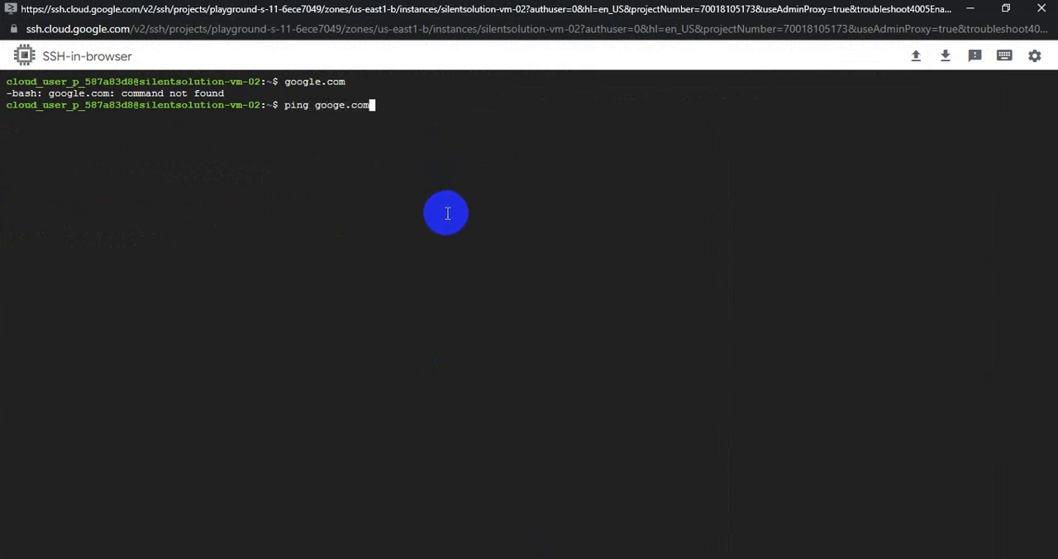
pyautogui.press('Return')
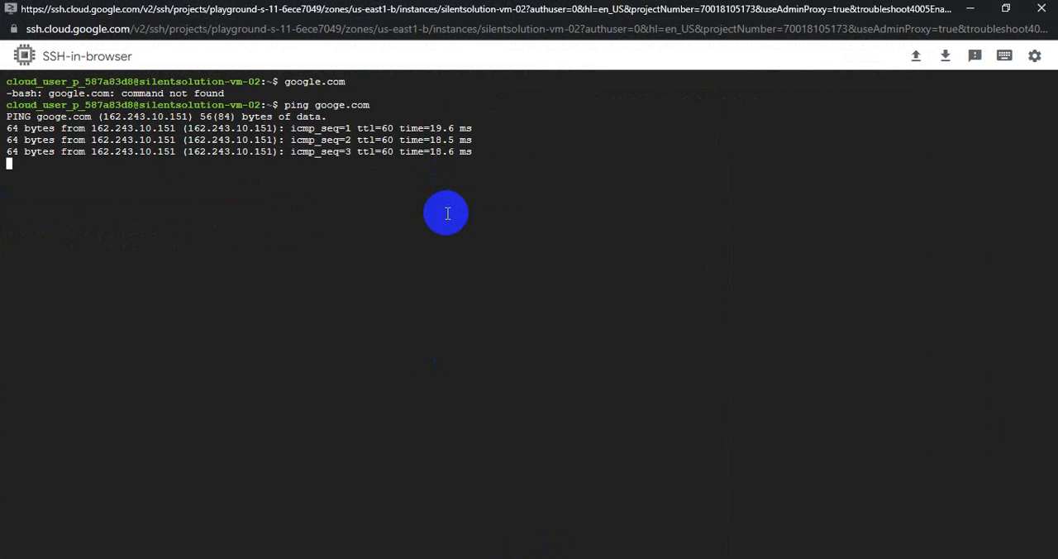
pyautogui.hotkey('ctrl', 'c')
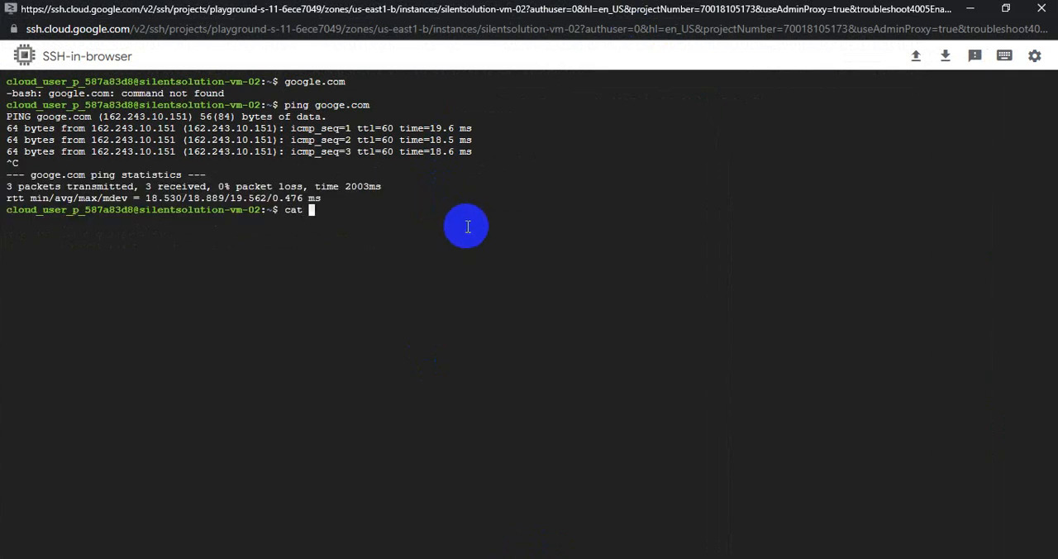
# Display the VM's operating system details with cat /etc/os-release and highlight the version information in the output.
pyautogui.write('cat /etc/os')
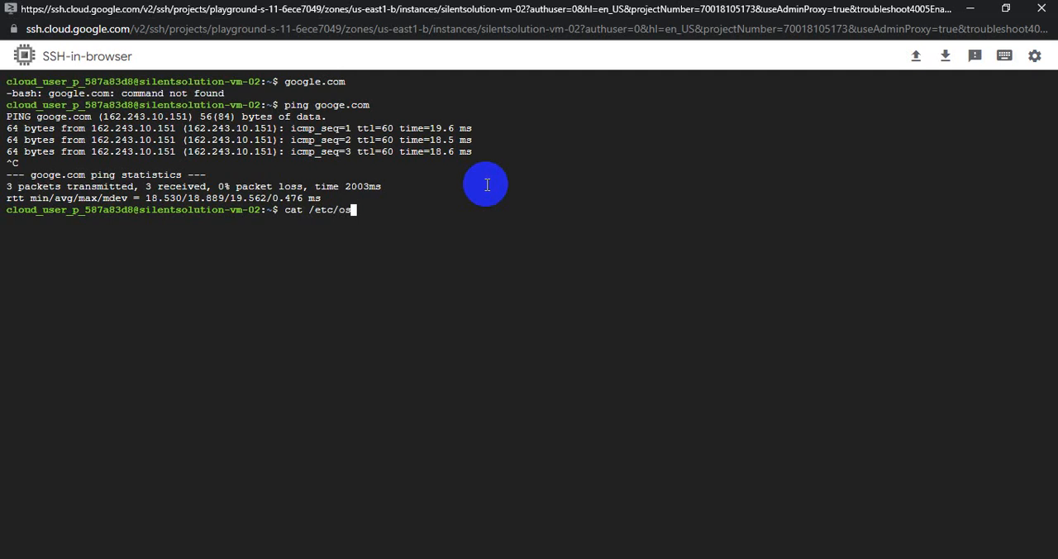
pyautogui.write('-sr')
pyautogui.press('Return')
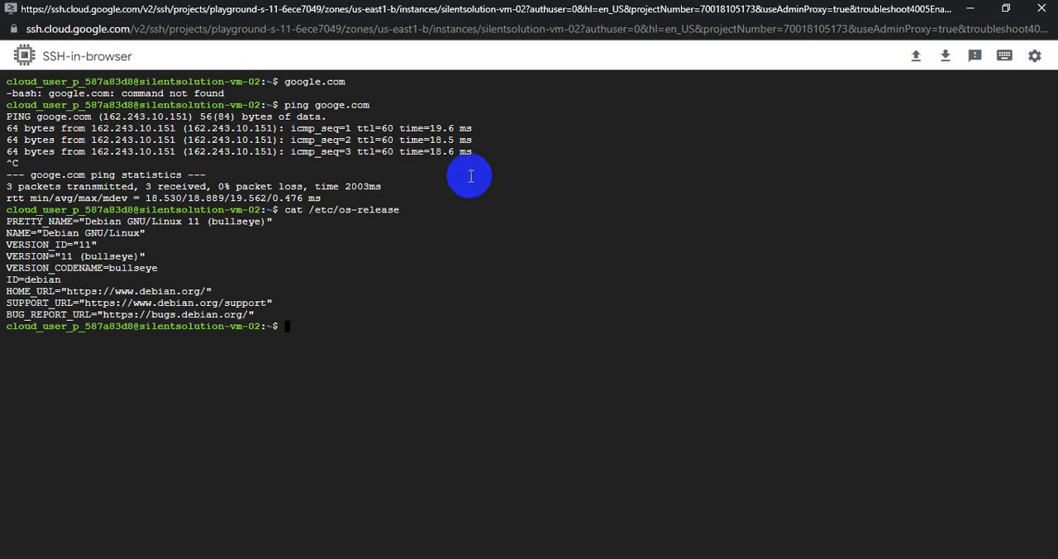
pyautogui.moveTo(97, 285); pyautogui.dragTo(6, 187)
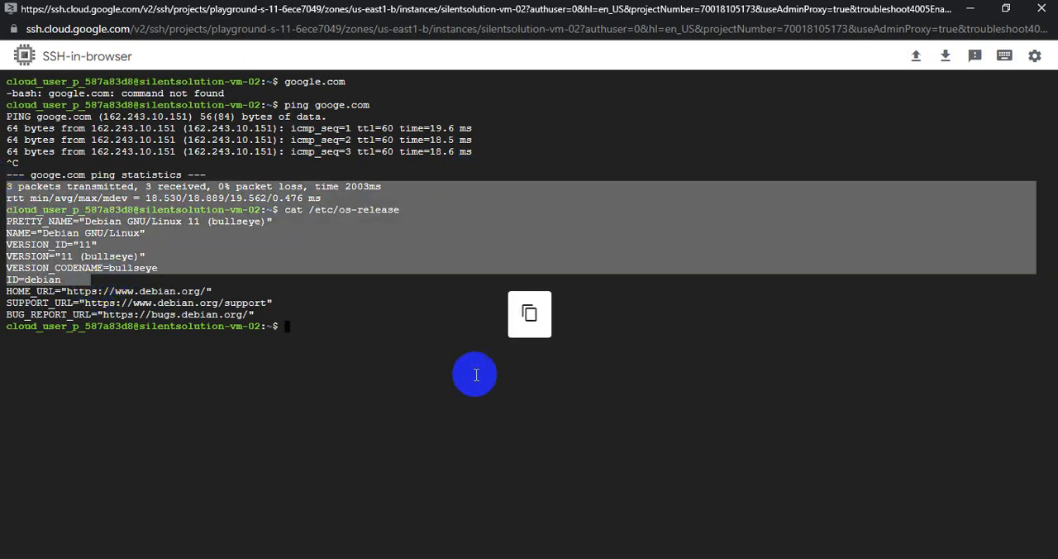